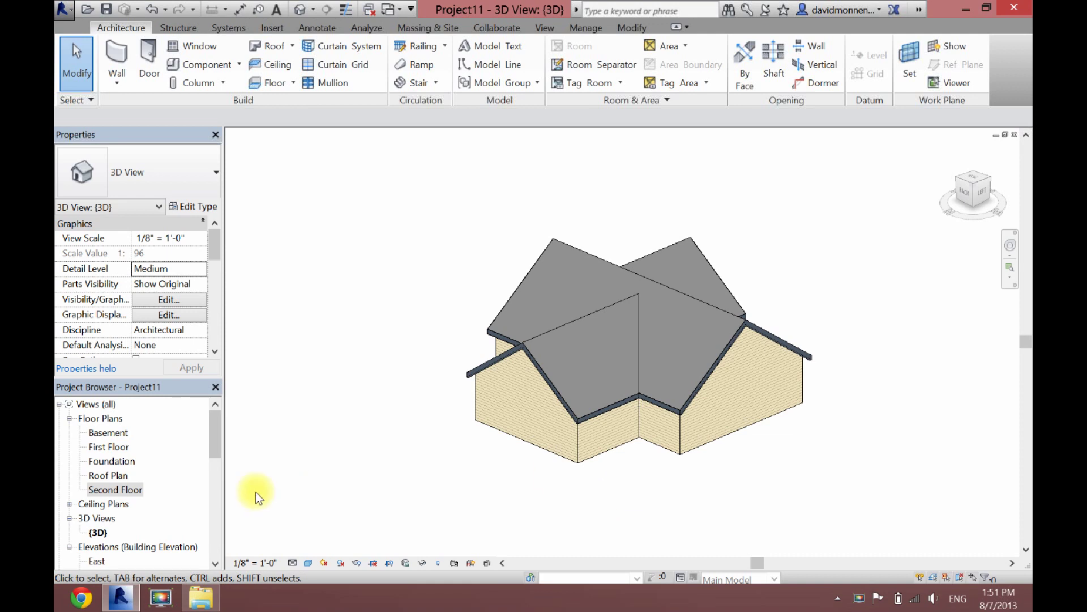
Open the First Floor plan from the Project Browser's Floor Plans list.
{"action": "double_click", "coordinate": [117, 448]}
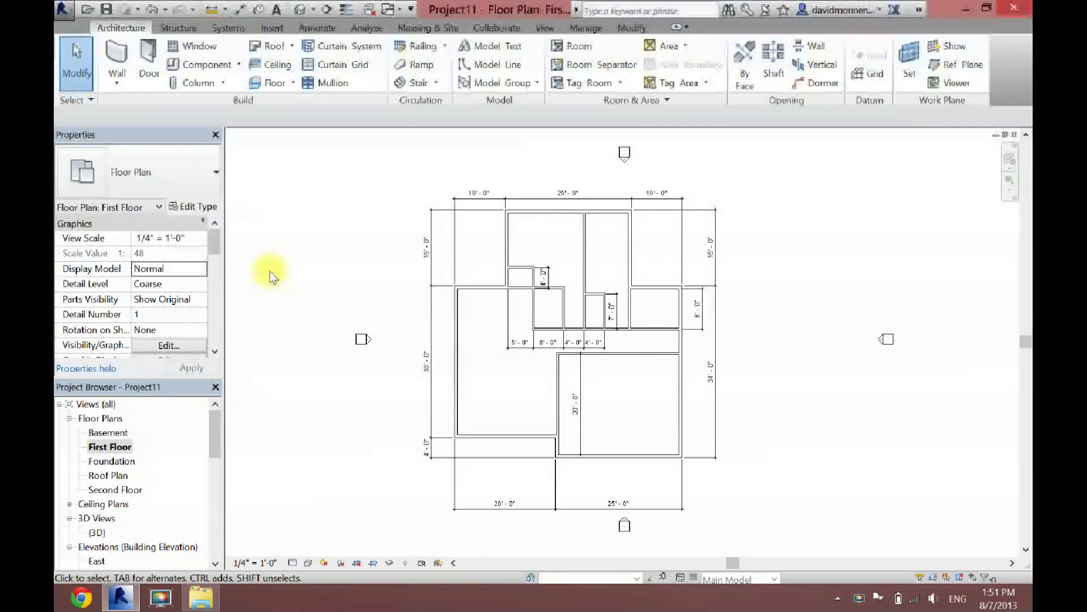
Start the Door tool with the Single-Flush 30" x 80" type, dismissing the save reminder.
{"action": "left_click", "coordinate": [145, 73]}
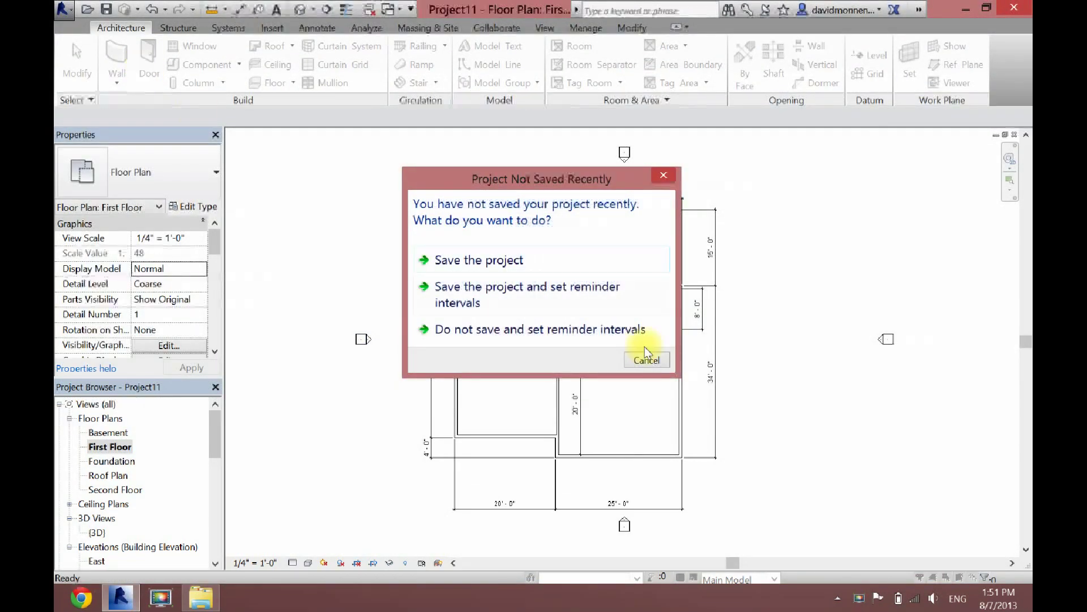
{"action": "left_click", "coordinate": [658, 363]}
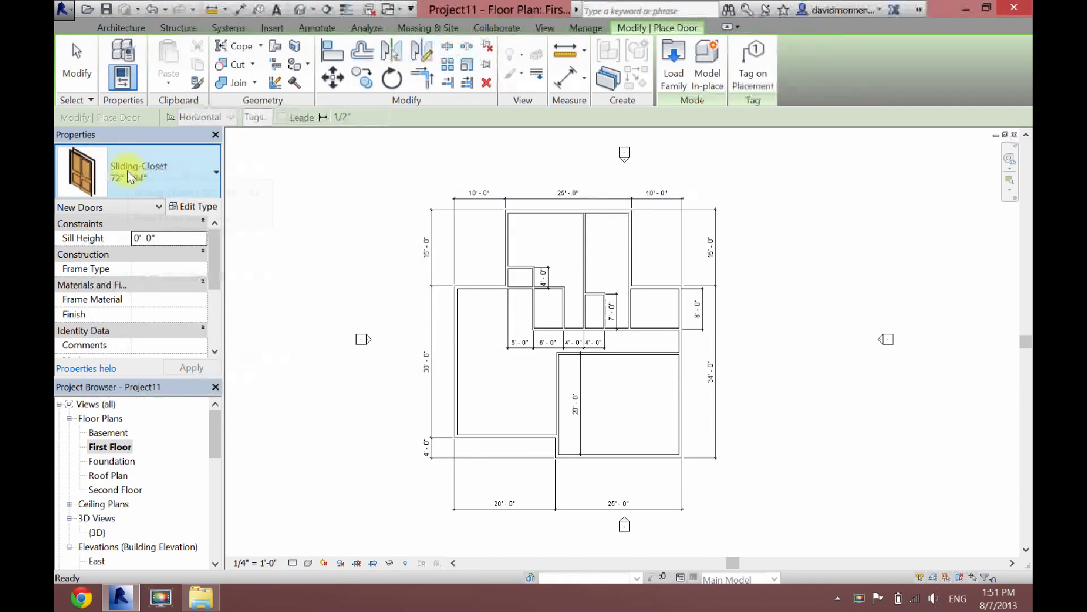
{"action": "left_click", "coordinate": [145, 171]}
{"action": "scroll", "coordinate": [133, 352], "scroll_direction": "up", "scroll_amount": 3}
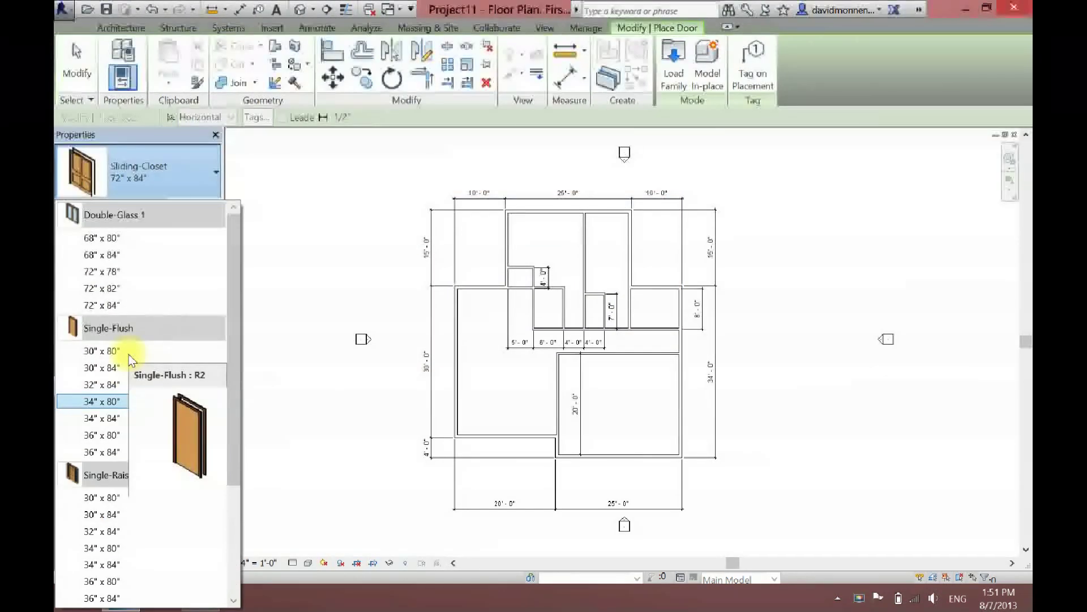
{"action": "scroll", "coordinate": [132, 357], "scroll_direction": "down", "scroll_amount": 3}
{"action": "scroll", "coordinate": [132, 357], "scroll_direction": "up", "scroll_amount": 3}
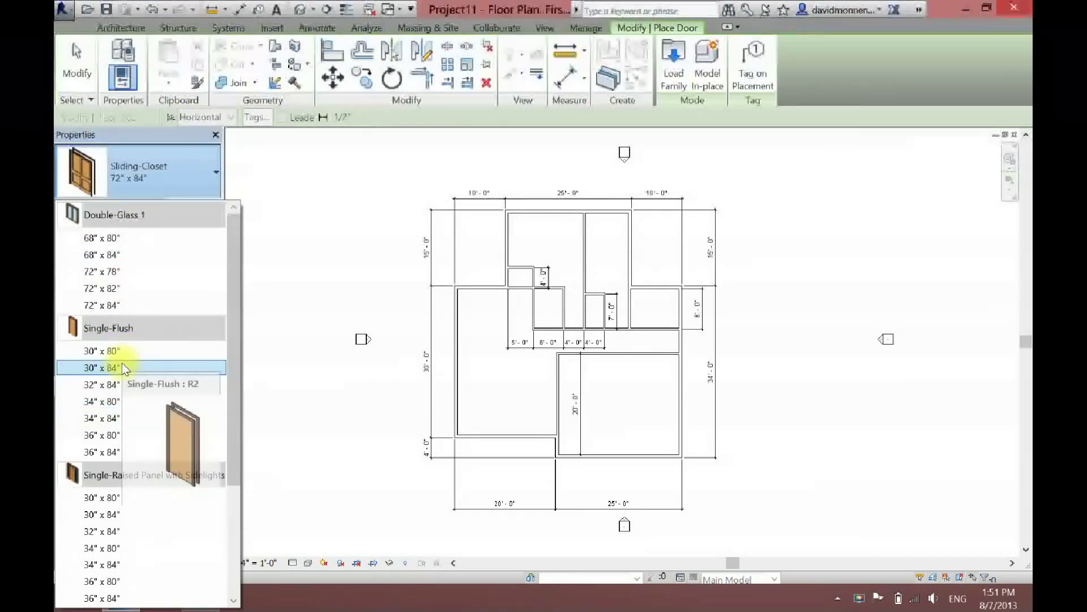
{"action": "left_click", "coordinate": [119, 349]}
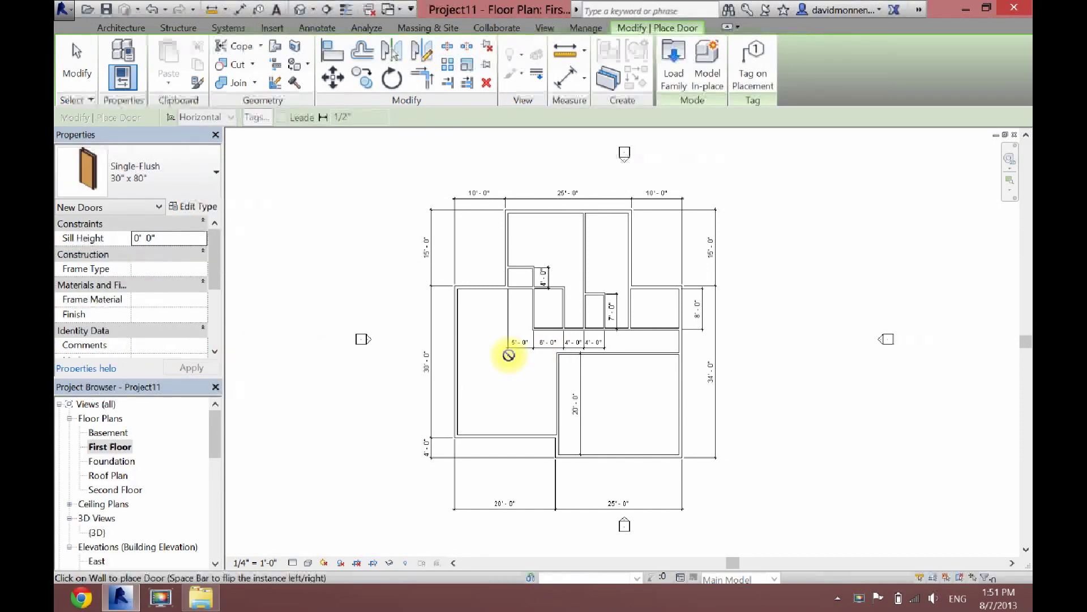
{"action": "scroll", "coordinate": [446, 298], "scroll_direction": "up", "scroll_amount": 5}
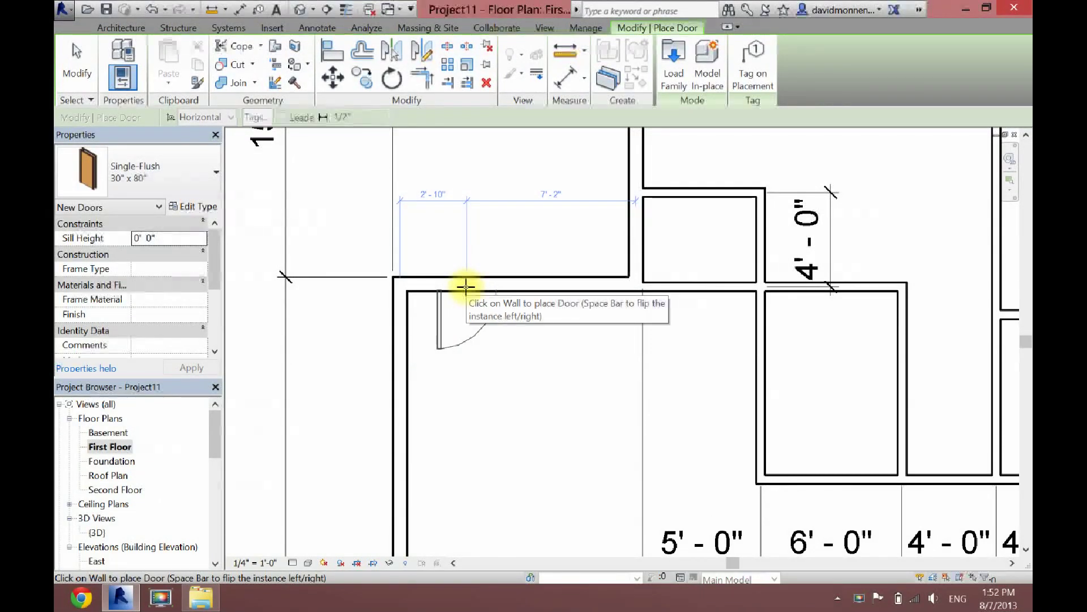
{"action": "scroll", "coordinate": [503, 325], "scroll_direction": "down", "scroll_amount": 3}
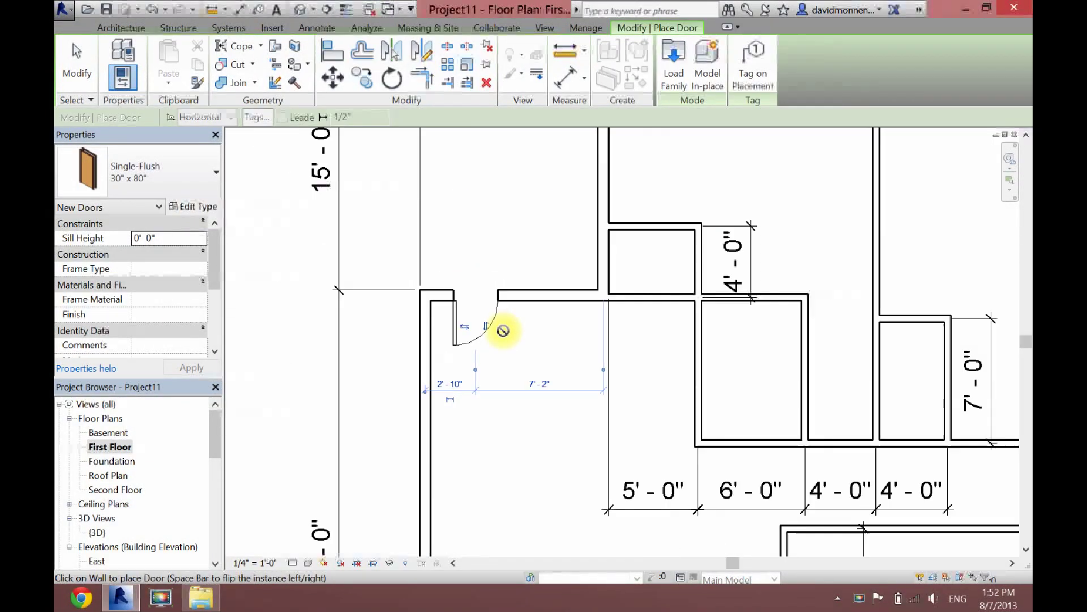
{"action": "scroll", "coordinate": [514, 331], "scroll_direction": "down", "scroll_amount": 1}
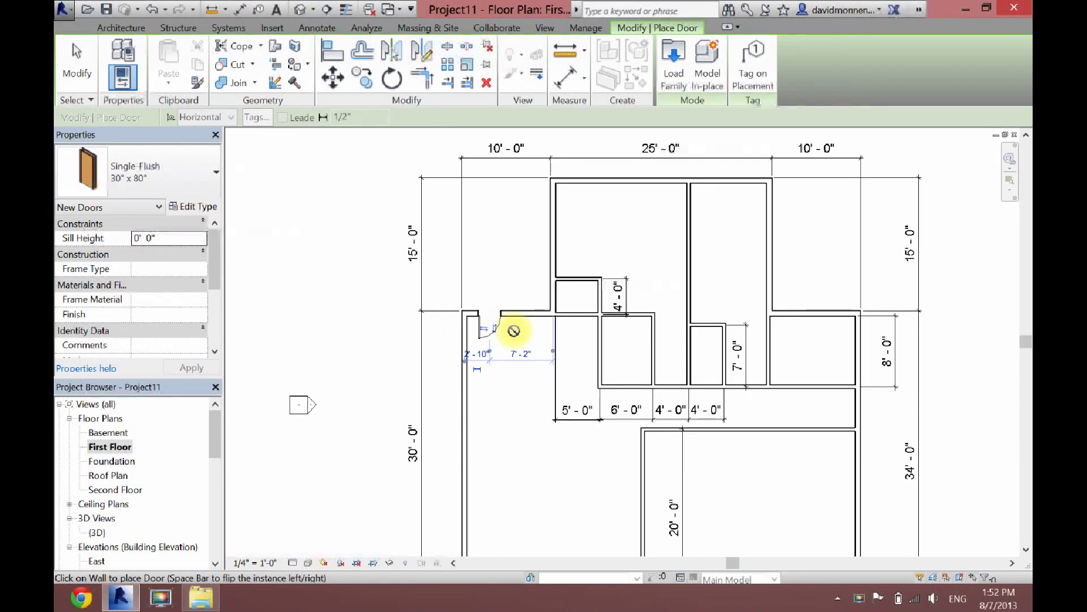
Place two Single-Flush doors in interior walls and a Double-Glass door in the front wall.
{"action": "left_click", "coordinate": [671, 384]}
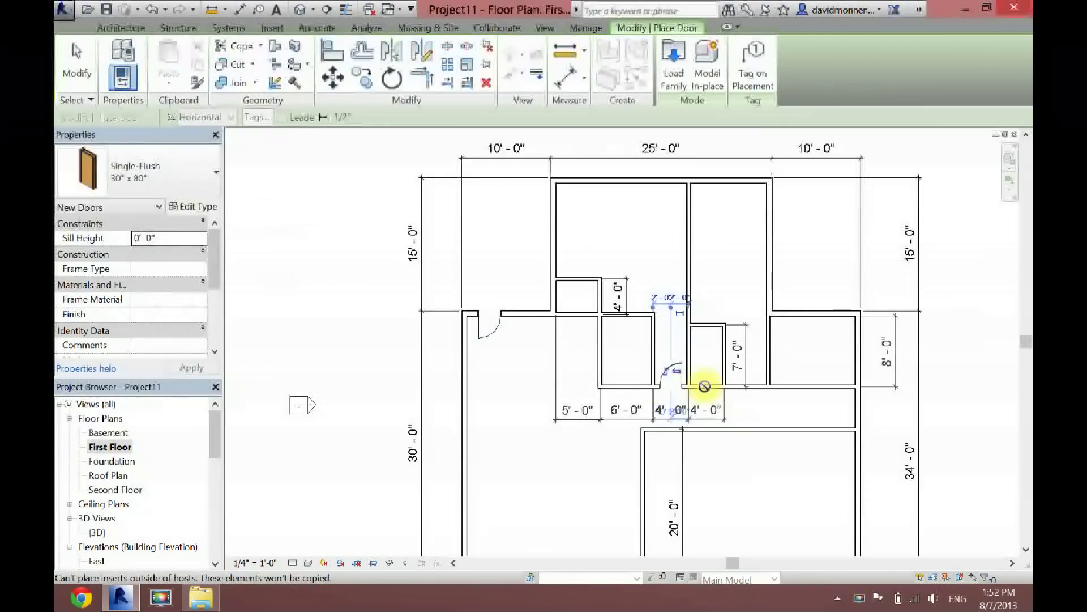
{"action": "left_click", "coordinate": [751, 383]}
{"action": "scroll", "coordinate": [490, 405], "scroll_direction": "down", "scroll_amount": 4}
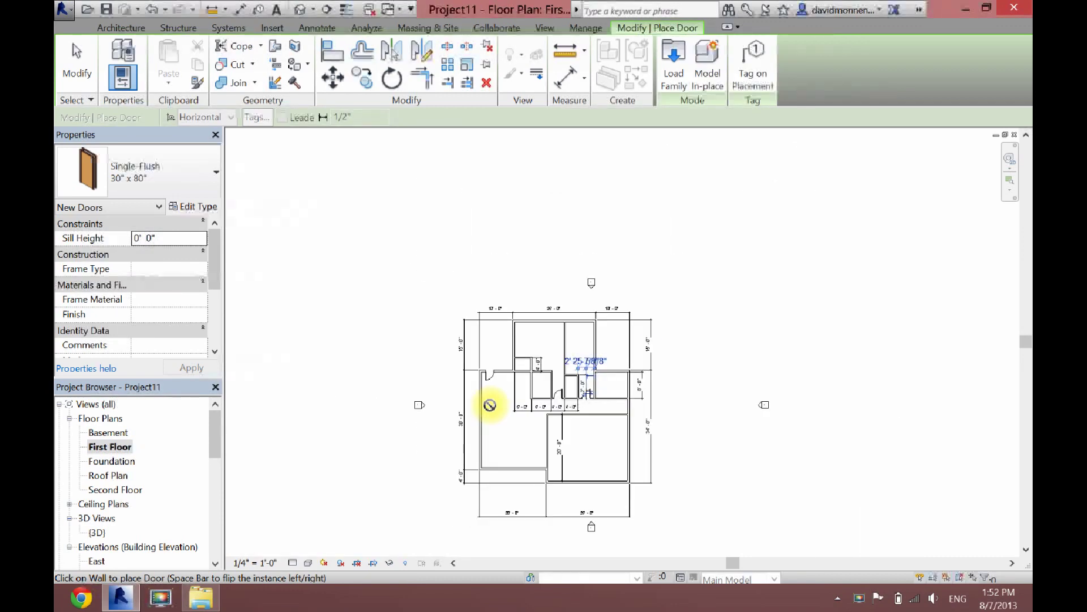
{"action": "scroll", "coordinate": [533, 472], "scroll_direction": "up", "scroll_amount": 3}
{"action": "scroll", "coordinate": [533, 472], "scroll_direction": "up", "scroll_amount": 2}
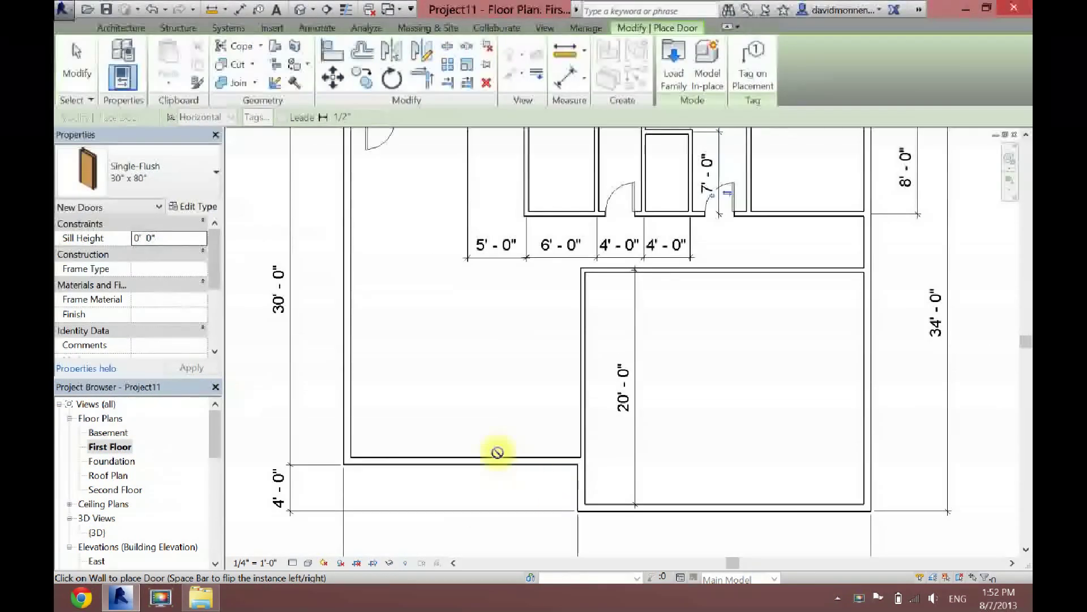
{"action": "left_click", "coordinate": [176, 167]}
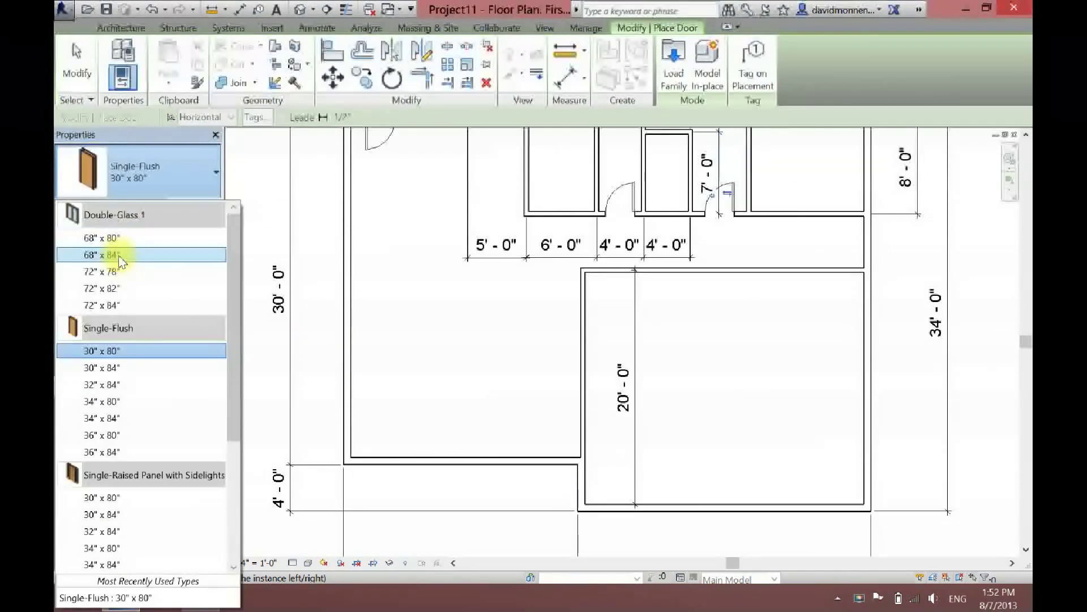
{"action": "left_click", "coordinate": [120, 255]}
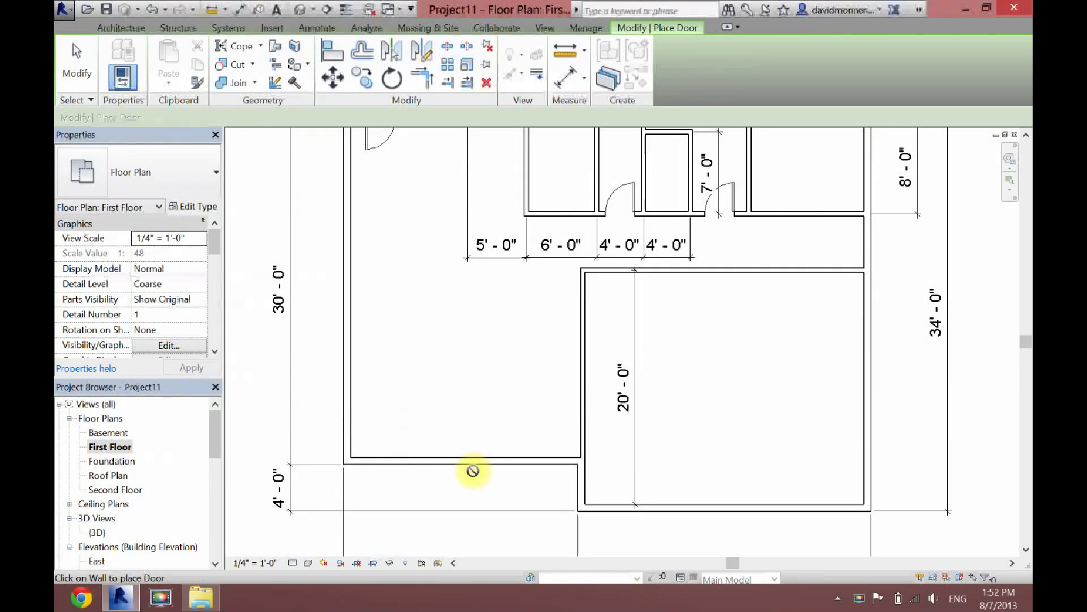
{"action": "left_click", "coordinate": [464, 454]}
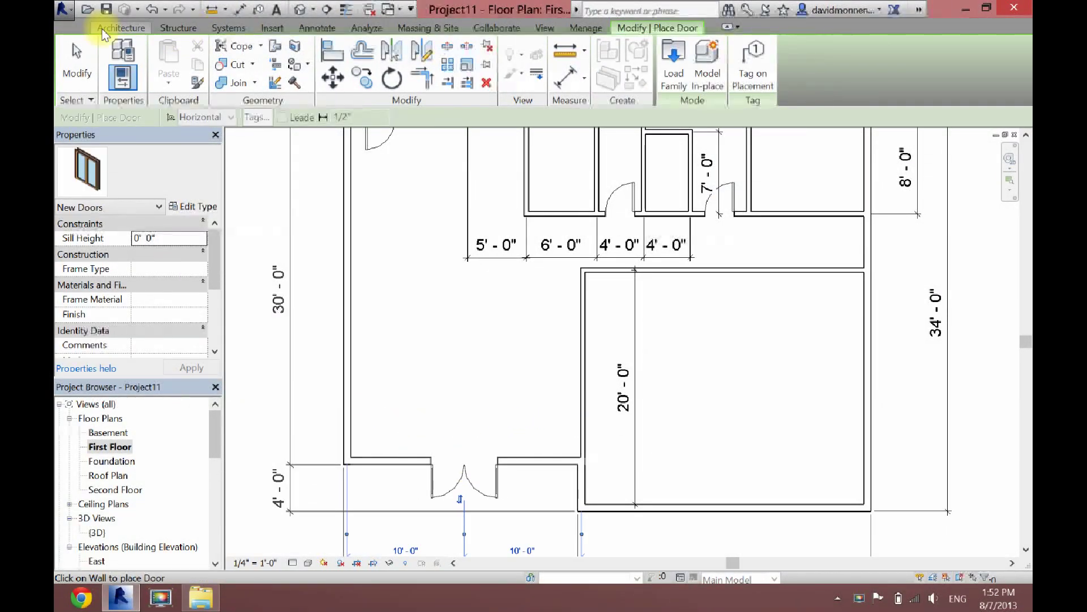
{"action": "left_click", "coordinate": [76, 61]}
{"action": "left_click", "coordinate": [298, 11]}
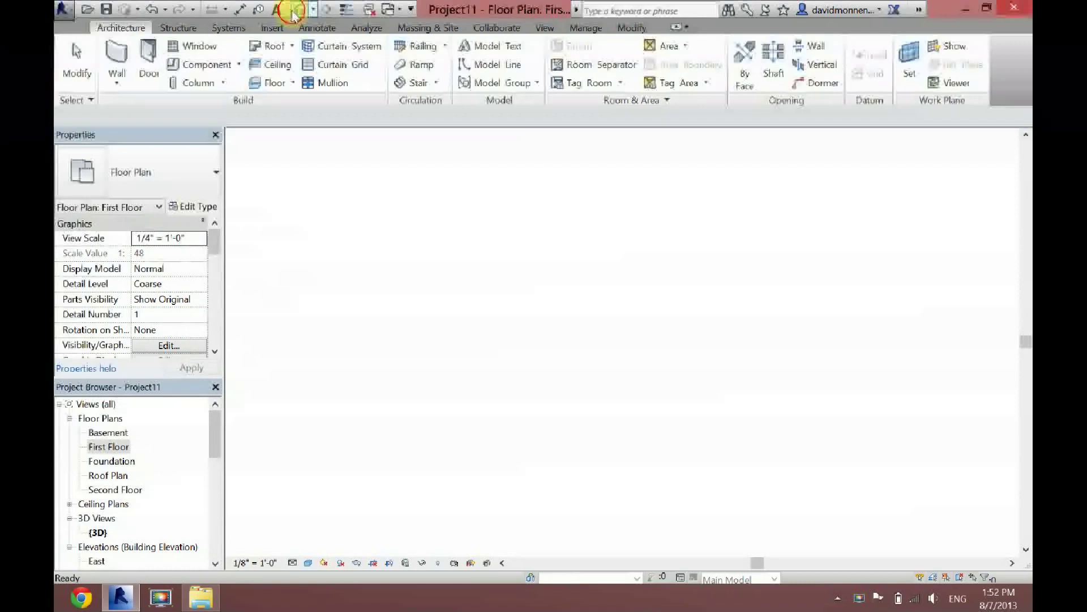
{"action": "left_click_drag", "start_coordinate": [978, 197], "coordinate": [974, 185]}
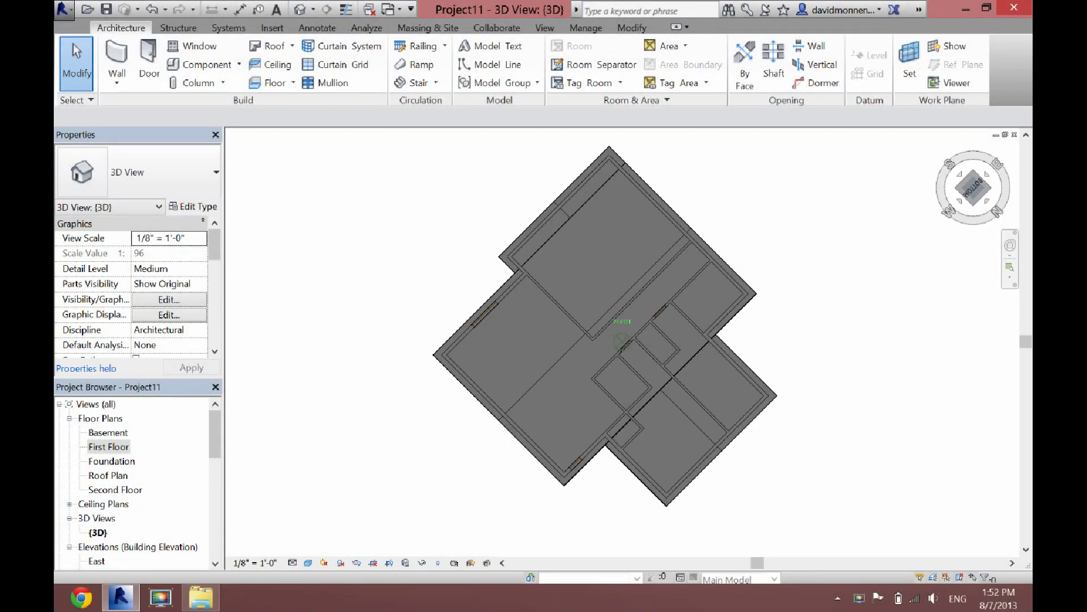
{"action": "left_click_drag", "start_coordinate": [974, 185], "coordinate": [971, 195]}
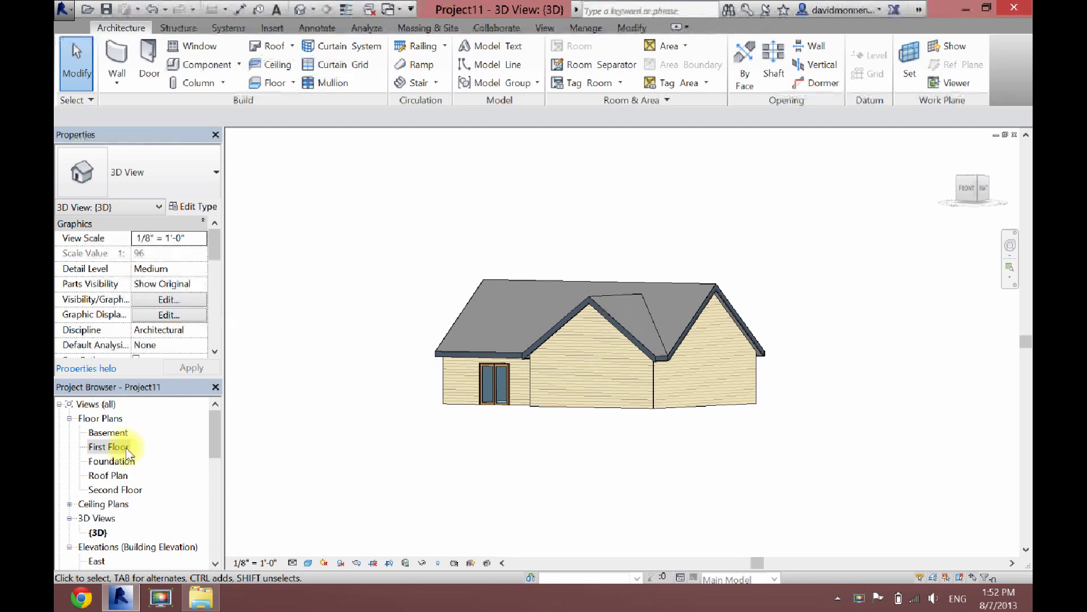
{"action": "double_click", "coordinate": [109, 446]}
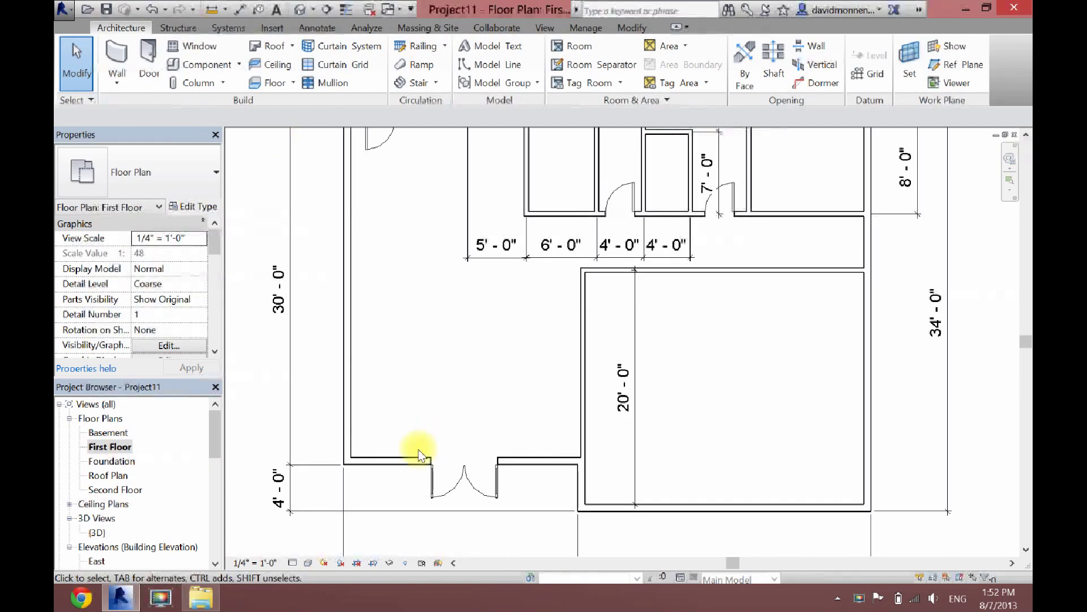
{"action": "scroll", "coordinate": [416, 448], "scroll_direction": "down", "scroll_amount": 2}
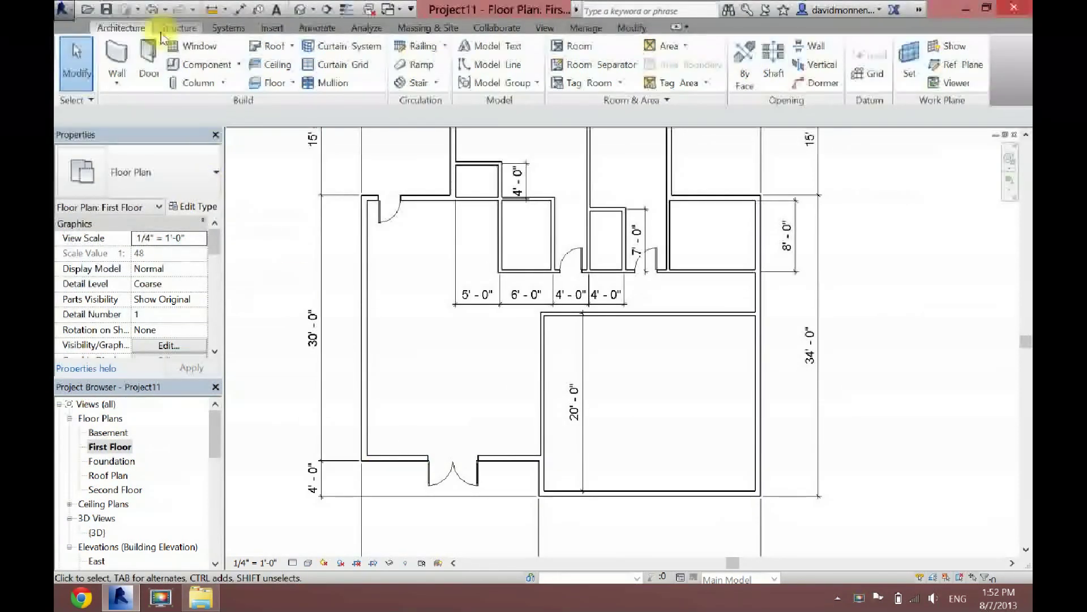
Place two Fixed with Trim 36" x 48" windows in the front wall, one on each side of the door.
{"action": "left_click", "coordinate": [188, 51]}
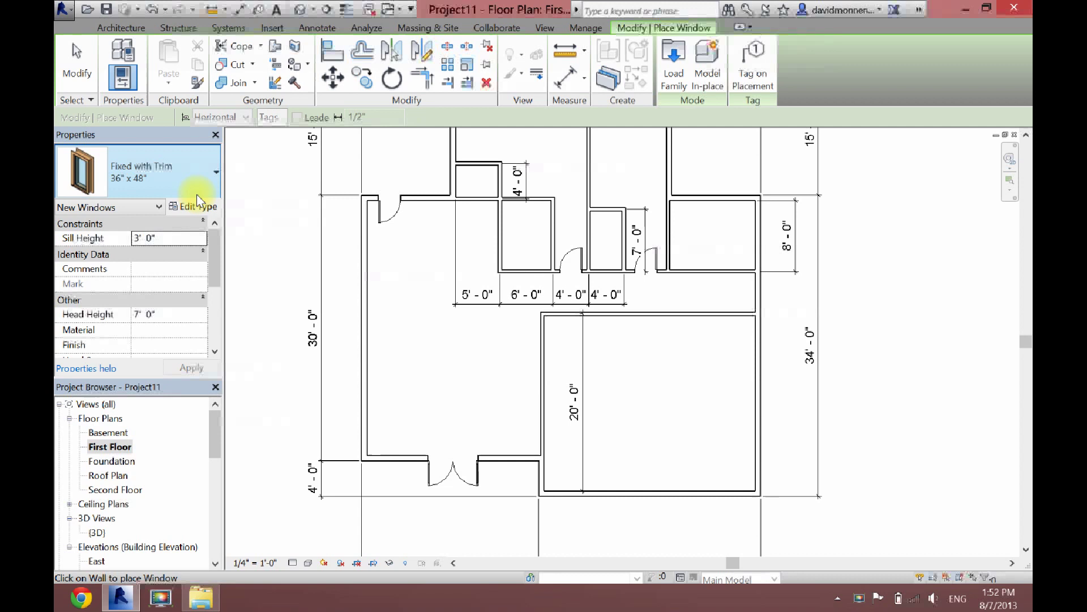
{"action": "left_click", "coordinate": [161, 170]}
{"action": "scroll", "coordinate": [113, 413], "scroll_direction": "up", "scroll_amount": 3}
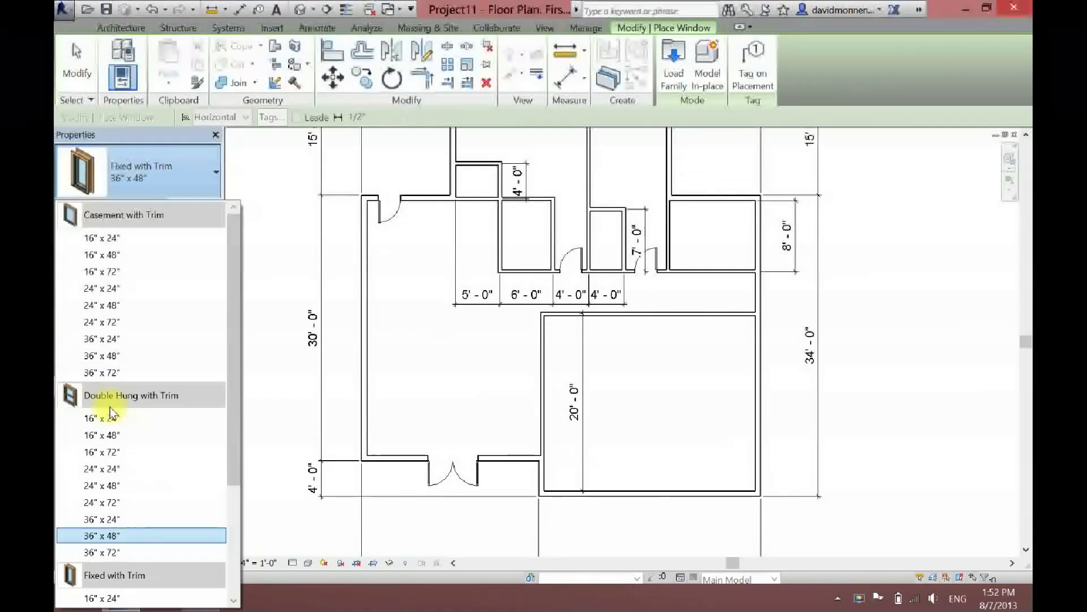
{"action": "scroll", "coordinate": [112, 413], "scroll_direction": "down", "scroll_amount": 3}
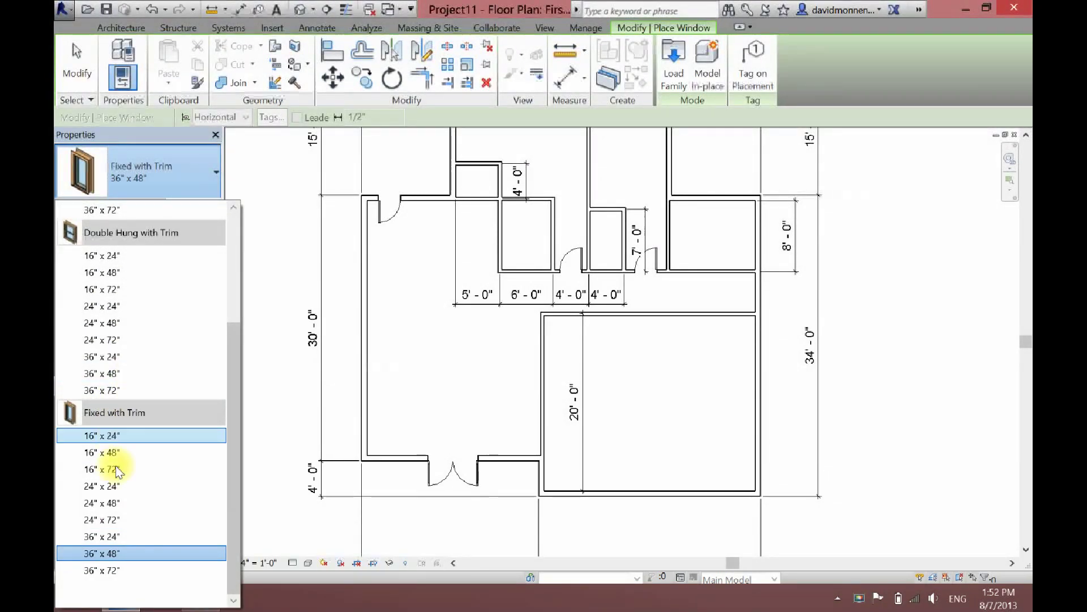
{"action": "left_click", "coordinate": [94, 557]}
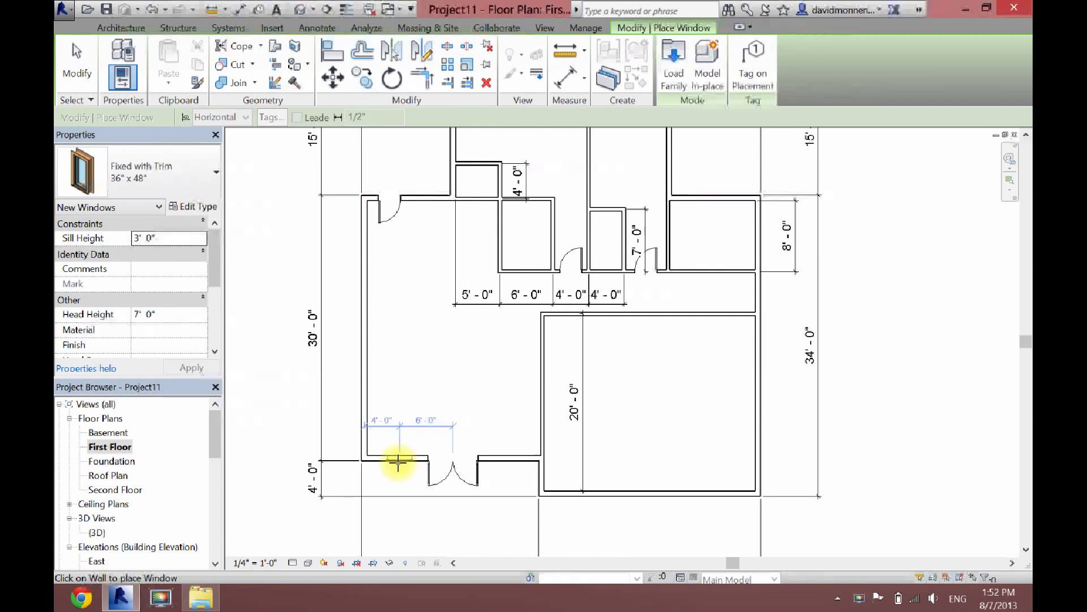
{"action": "left_click", "coordinate": [396, 464]}
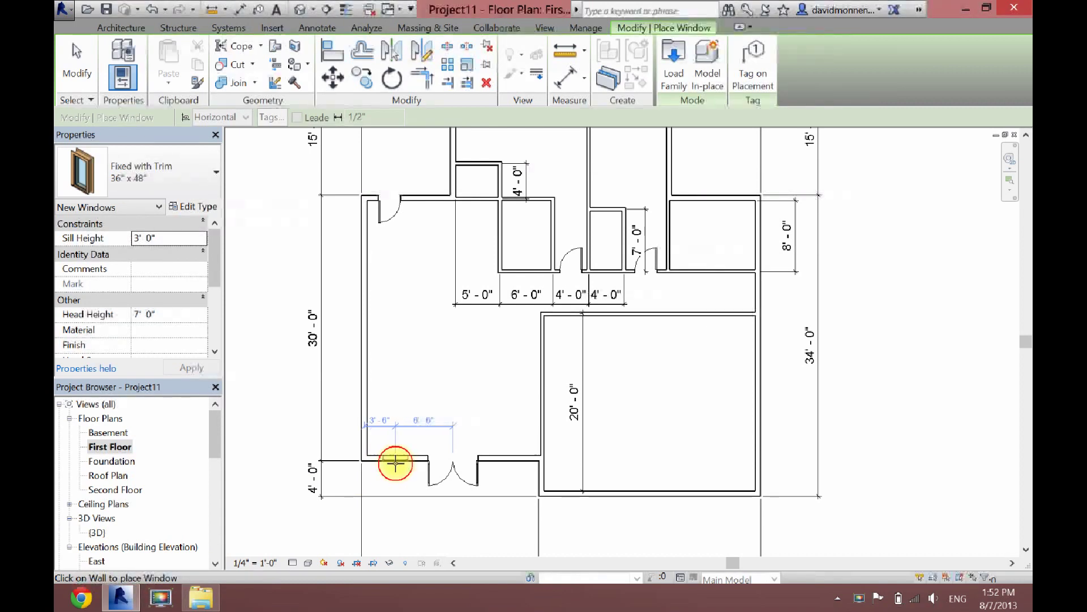
{"action": "left_click", "coordinate": [510, 459]}
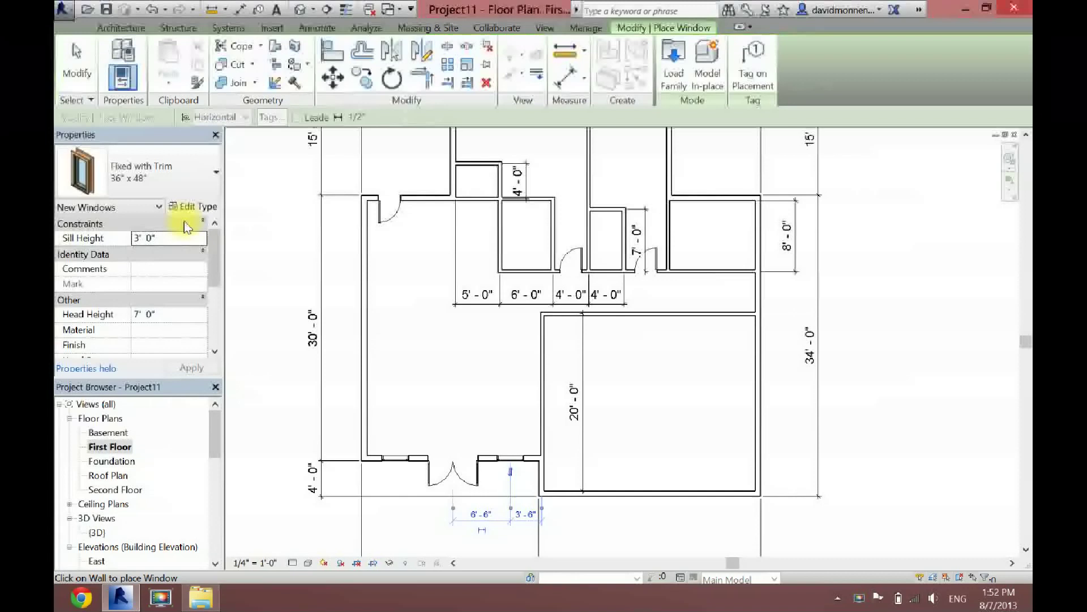
Duplicate the window type as 36" x 48" 2 with Height 5' and Width 6'.
{"action": "left_click", "coordinate": [191, 209]}
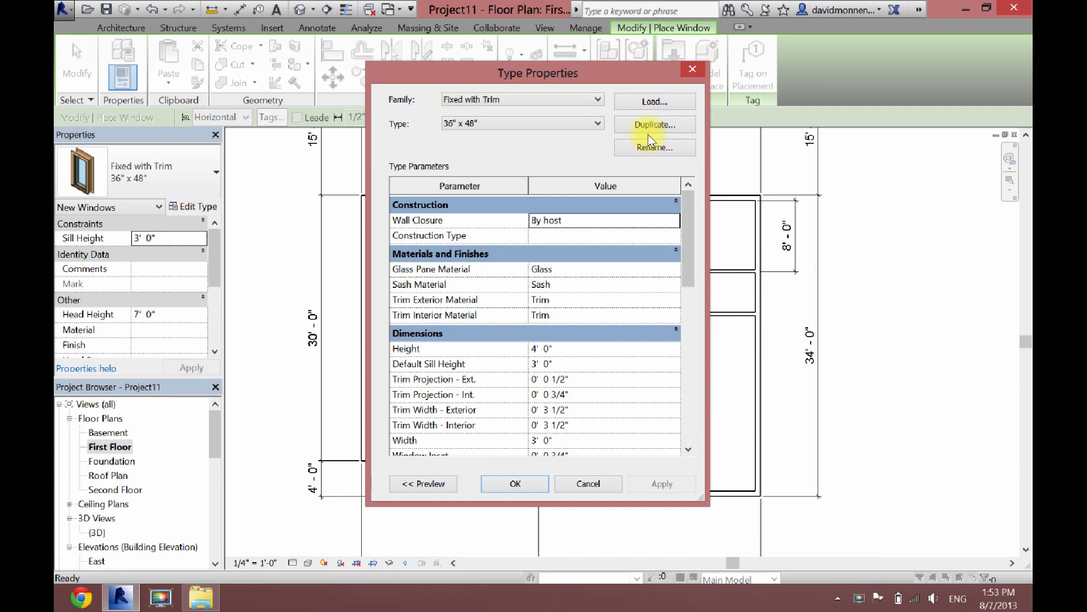
{"action": "left_click", "coordinate": [650, 126]}
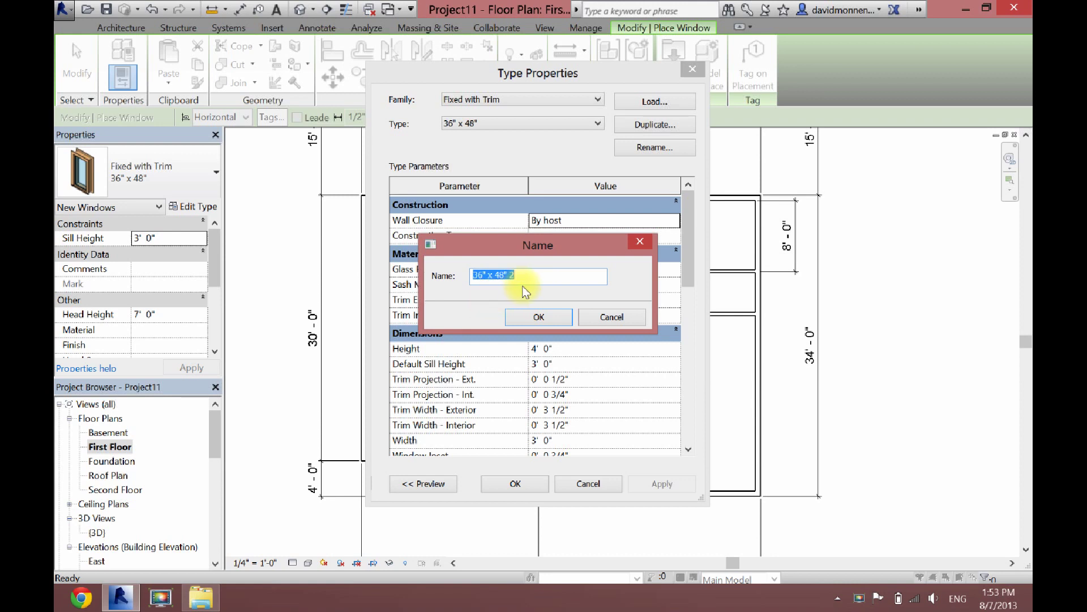
{"action": "left_click", "coordinate": [530, 322]}
{"action": "left_click", "coordinate": [561, 348]}
{"action": "type", "text": "5"}
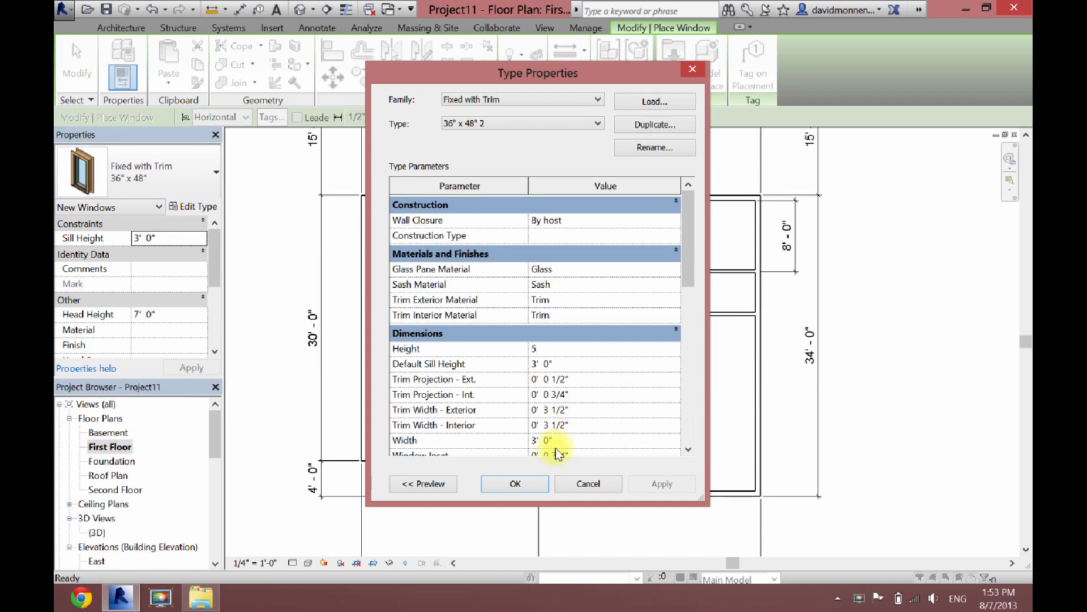
{"action": "left_click_drag", "start_coordinate": [556, 443], "coordinate": [514, 446]}
{"action": "left_click", "coordinate": [535, 486]}
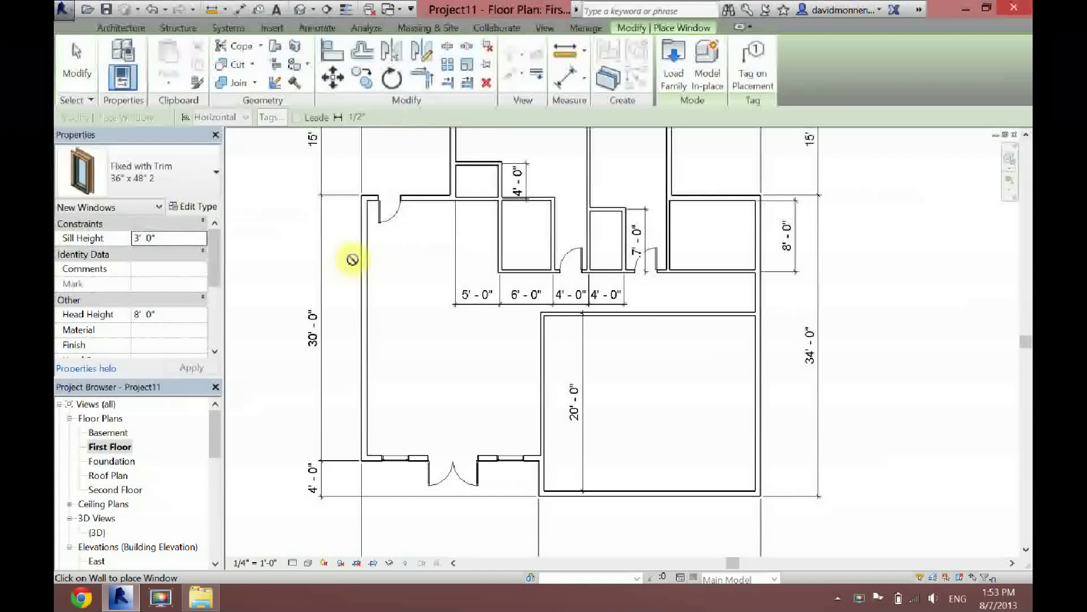
Place a 5'-tall window in the left exterior wall and end the Window tool.
{"action": "left_click", "coordinate": [360, 338]}
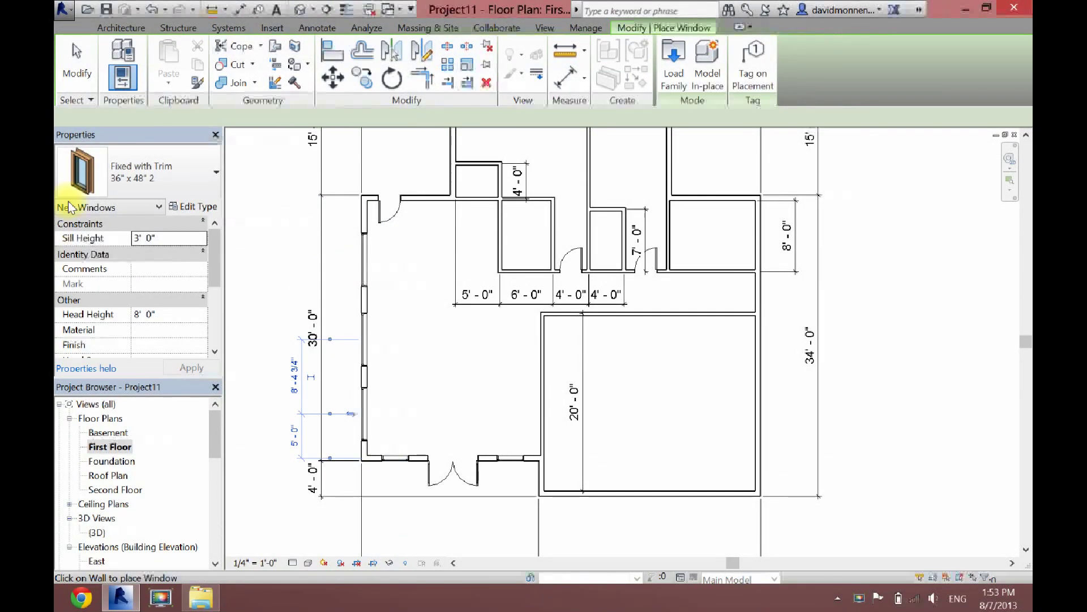
{"action": "key", "text": "Escape"}
{"action": "key", "text": "Escape"}
Inspect the house in 3D from the LEFT side, then return to the First Floor plan.
{"action": "left_click", "coordinate": [299, 11]}
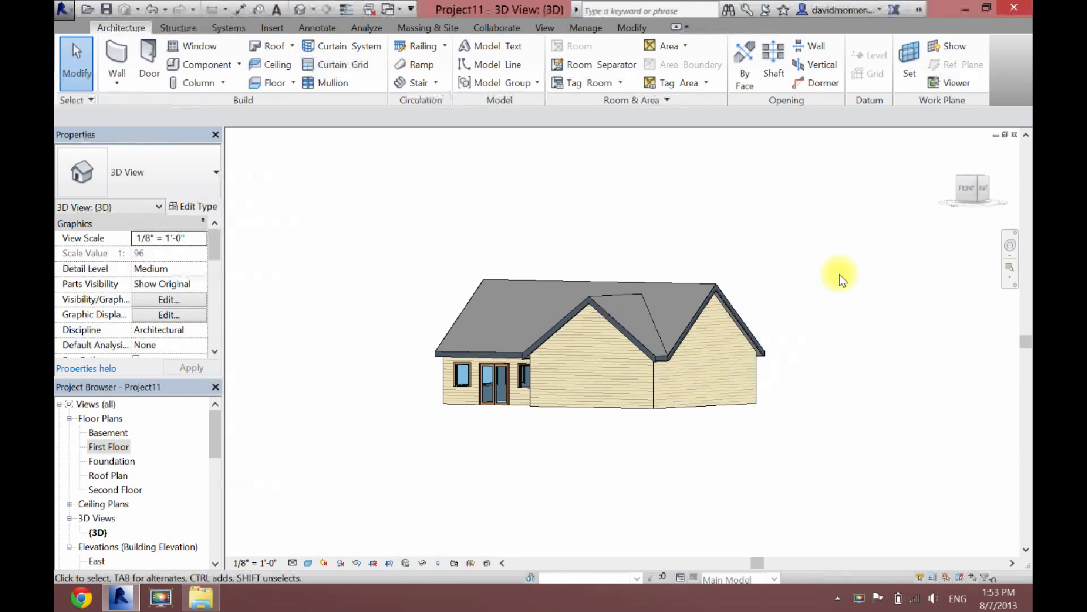
{"action": "left_click", "coordinate": [978, 194]}
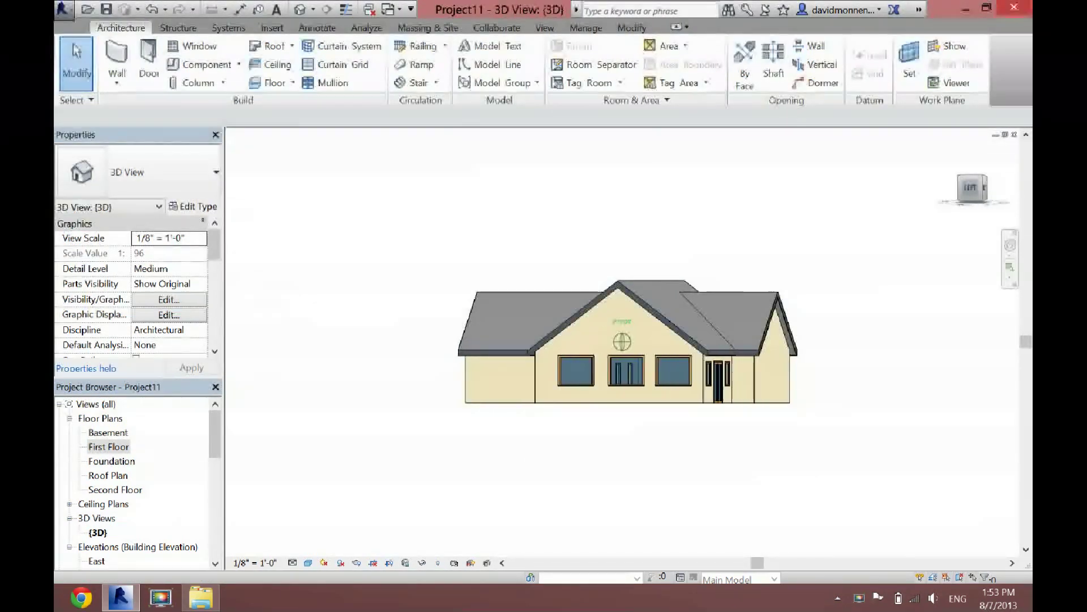
{"action": "key", "text": "ctrl+Tab"}
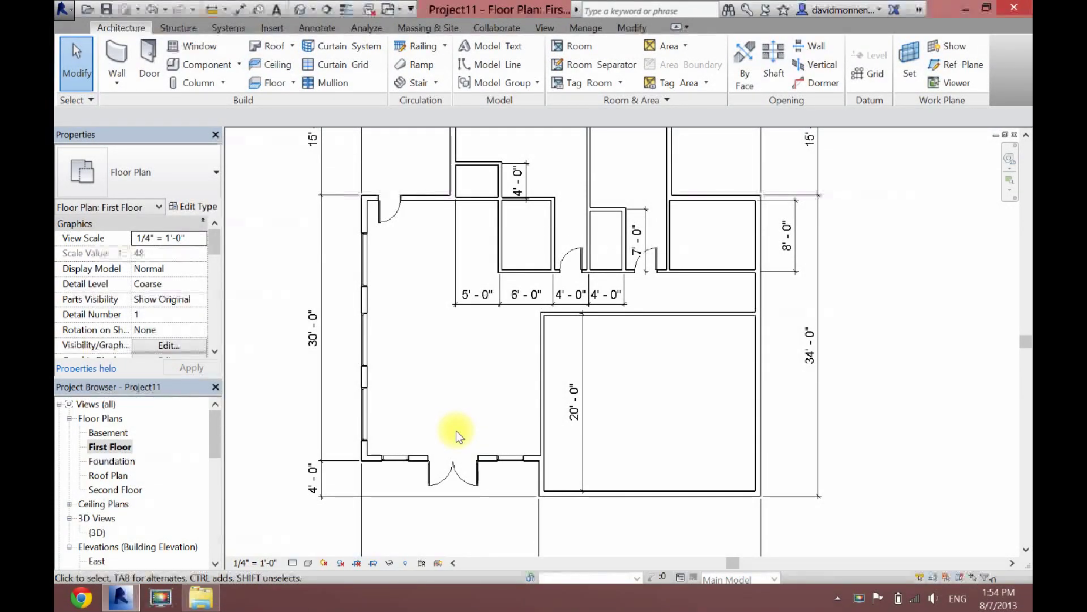
Dimension the left wall from corner through both windows to the top (5'-3 5/8", 8'-4 3/4", 9'-0").
{"action": "left_click", "coordinate": [328, 33]}
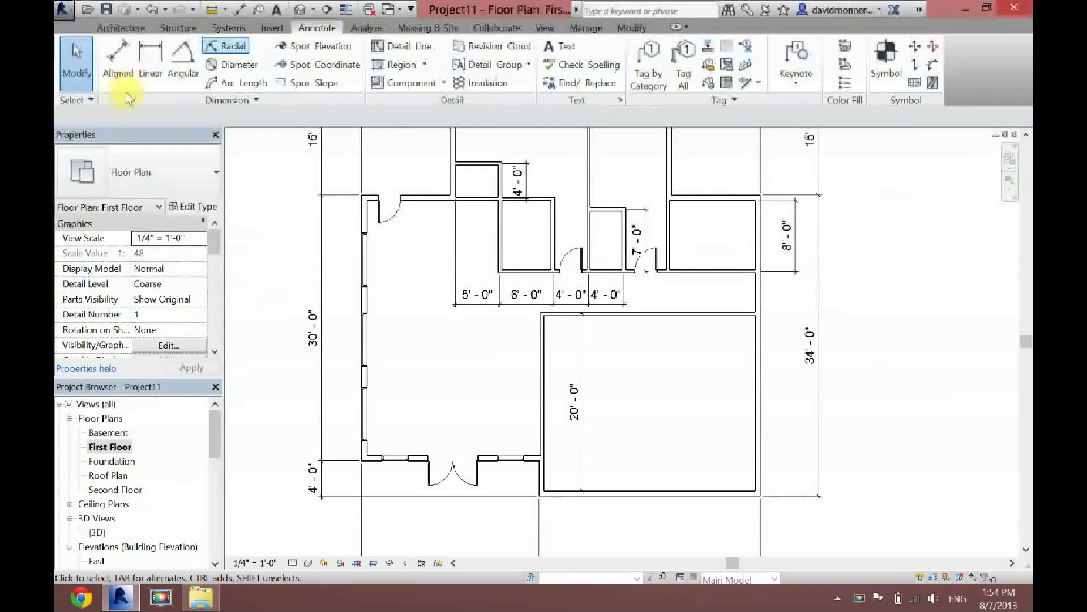
{"action": "left_click", "coordinate": [135, 55]}
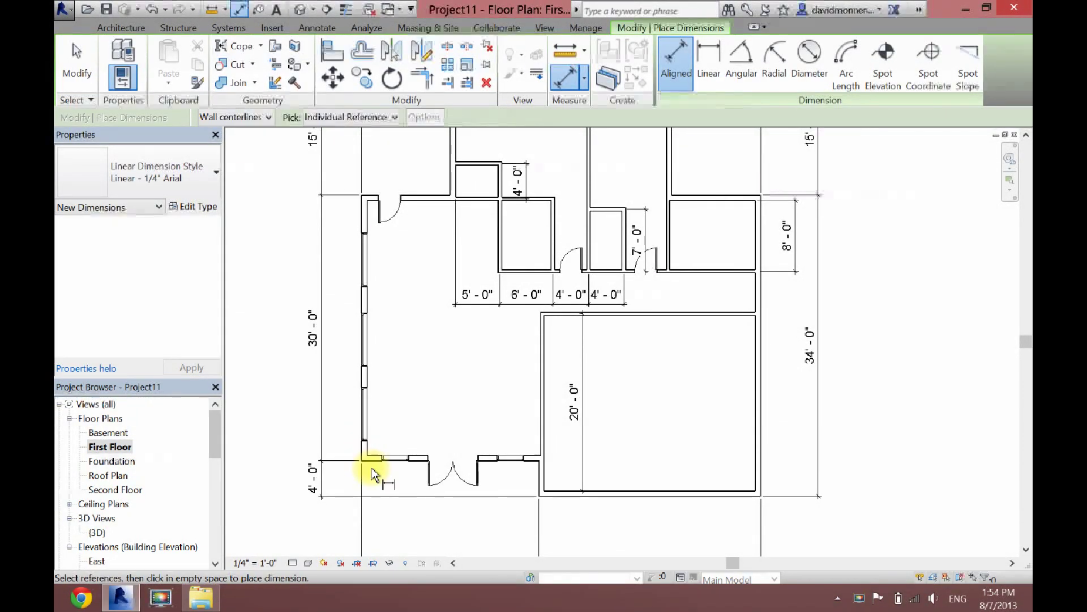
{"action": "scroll", "coordinate": [367, 468], "scroll_direction": "up", "scroll_amount": 3}
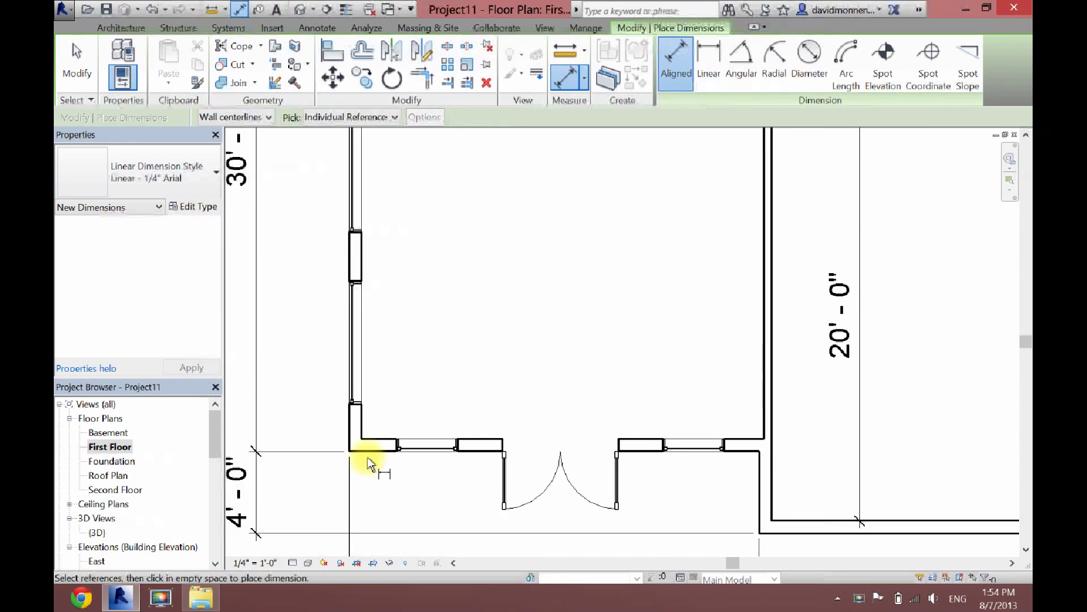
{"action": "right_click", "coordinate": [372, 452]}
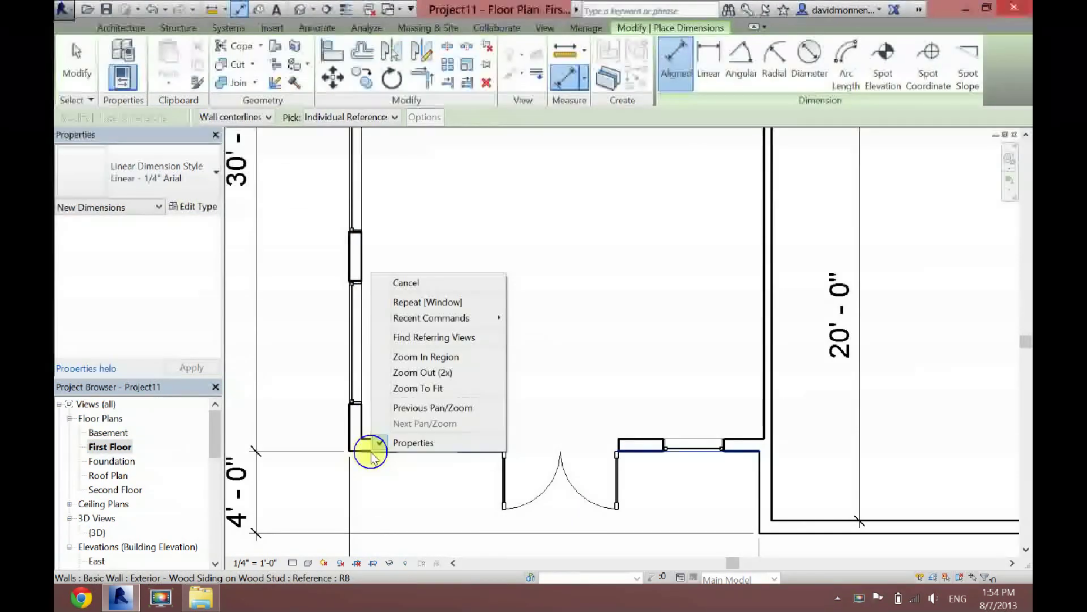
{"action": "key", "text": "Escape"}
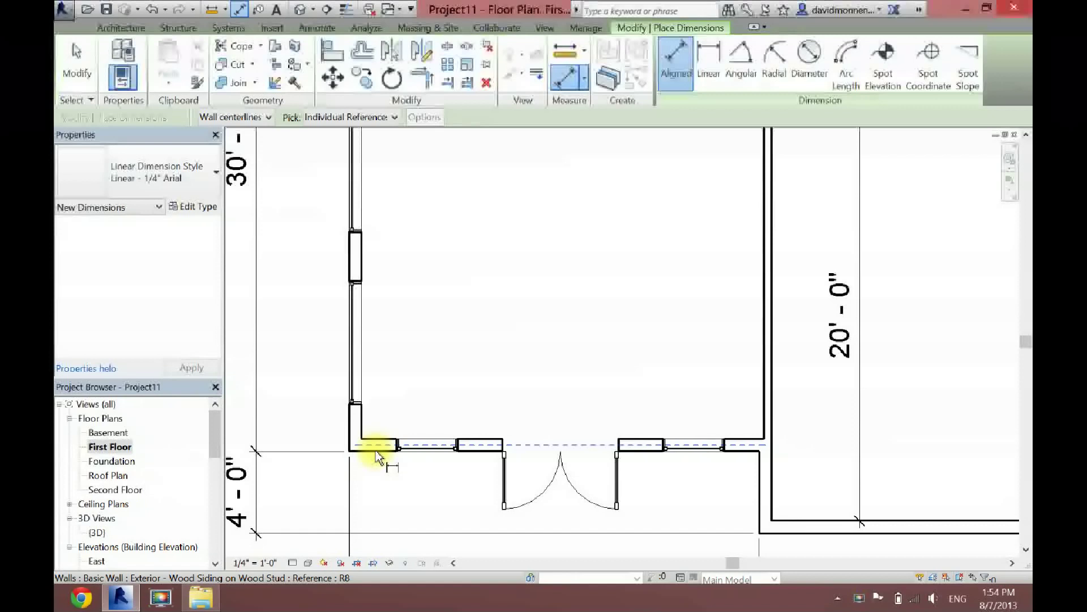
{"action": "left_click", "coordinate": [374, 452]}
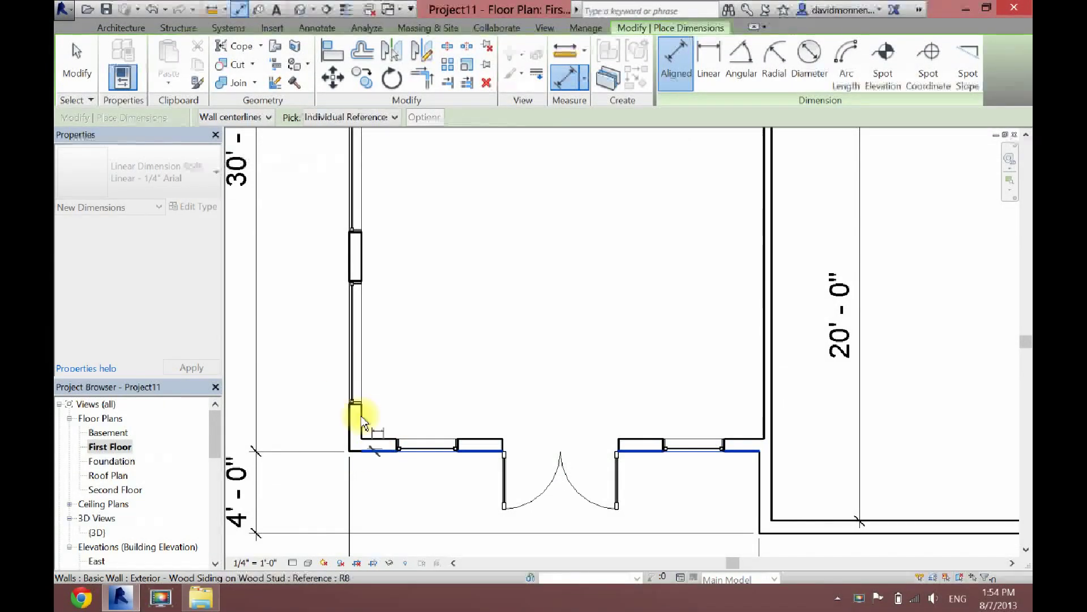
{"action": "scroll", "coordinate": [348, 342], "scroll_direction": "down", "scroll_amount": 2}
{"action": "left_click", "coordinate": [347, 341]}
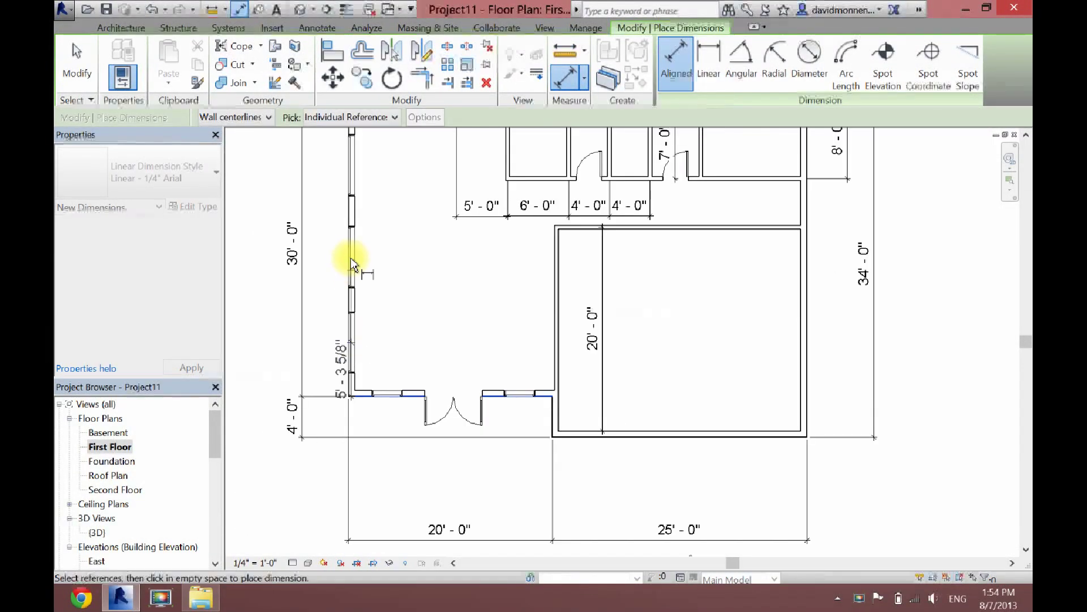
{"action": "left_click", "coordinate": [349, 254]}
{"action": "left_click", "coordinate": [347, 167]}
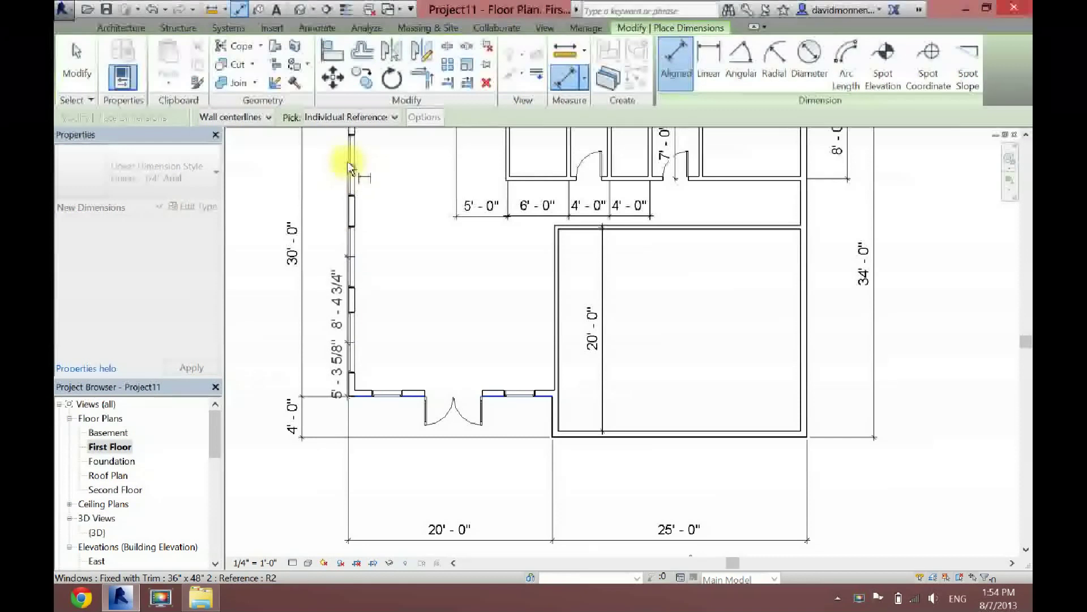
{"action": "left_click", "coordinate": [331, 243]}
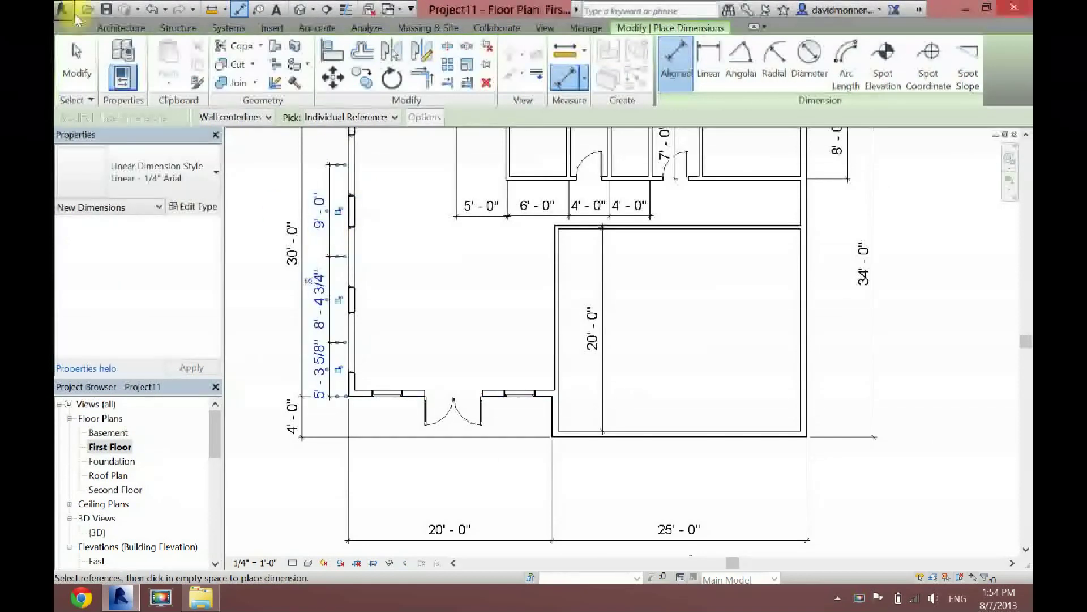
{"action": "left_click", "coordinate": [77, 54]}
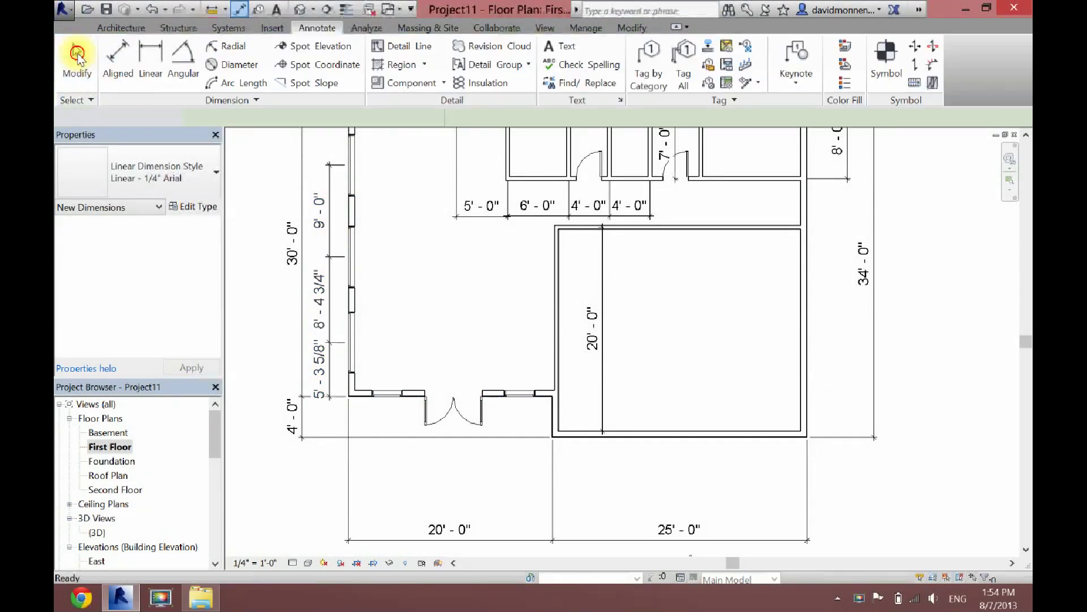
Set the spacing of all three left-wall window positions to 6'-0".
{"action": "left_click", "coordinate": [350, 343]}
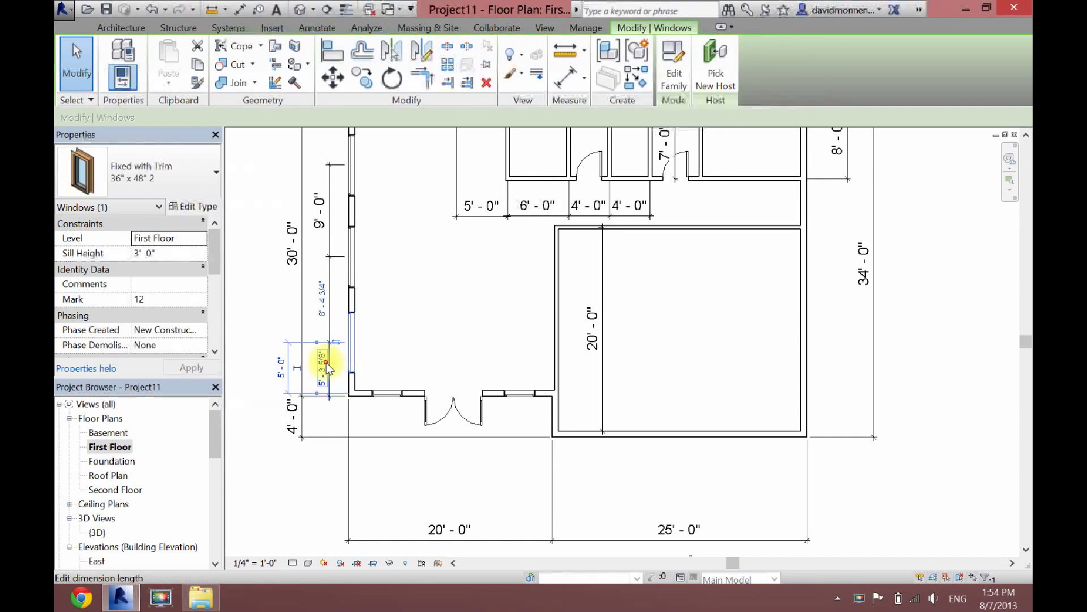
{"action": "left_click", "coordinate": [326, 362]}
{"action": "type", "text": "6"}
{"action": "key", "text": "Return"}
{"action": "left_click", "coordinate": [352, 291]}
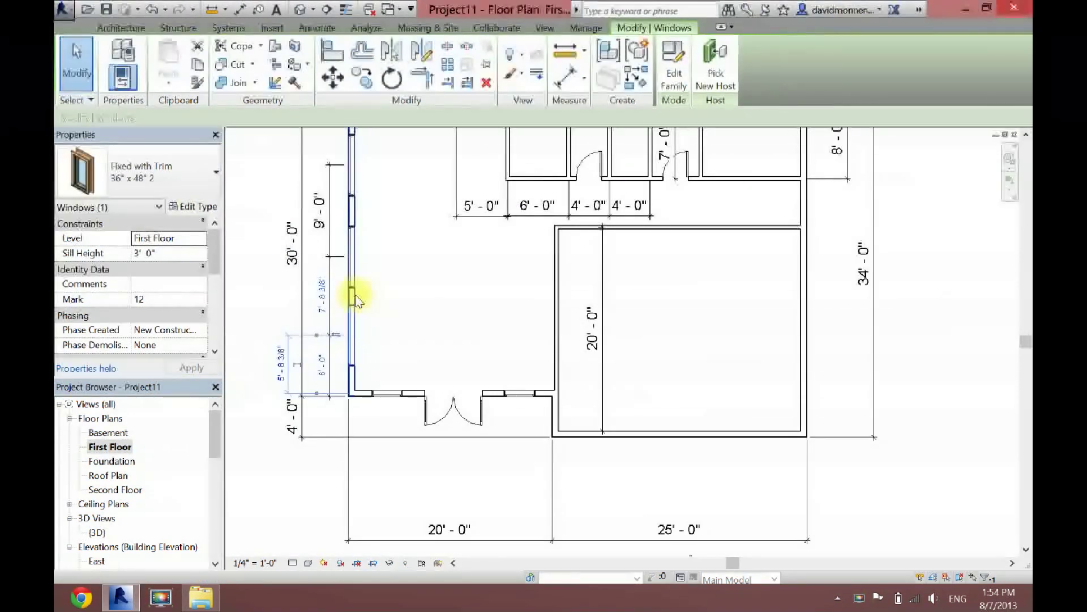
{"action": "left_click", "coordinate": [323, 293]}
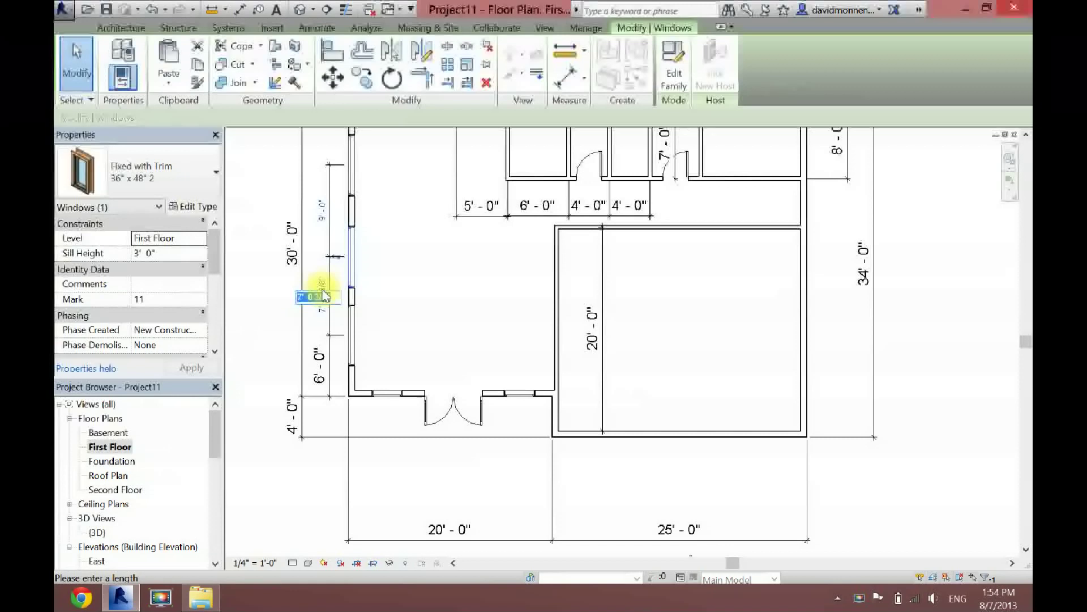
{"action": "type", "text": "6"}
{"action": "key", "text": "Return"}
{"action": "left_click", "coordinate": [352, 164]}
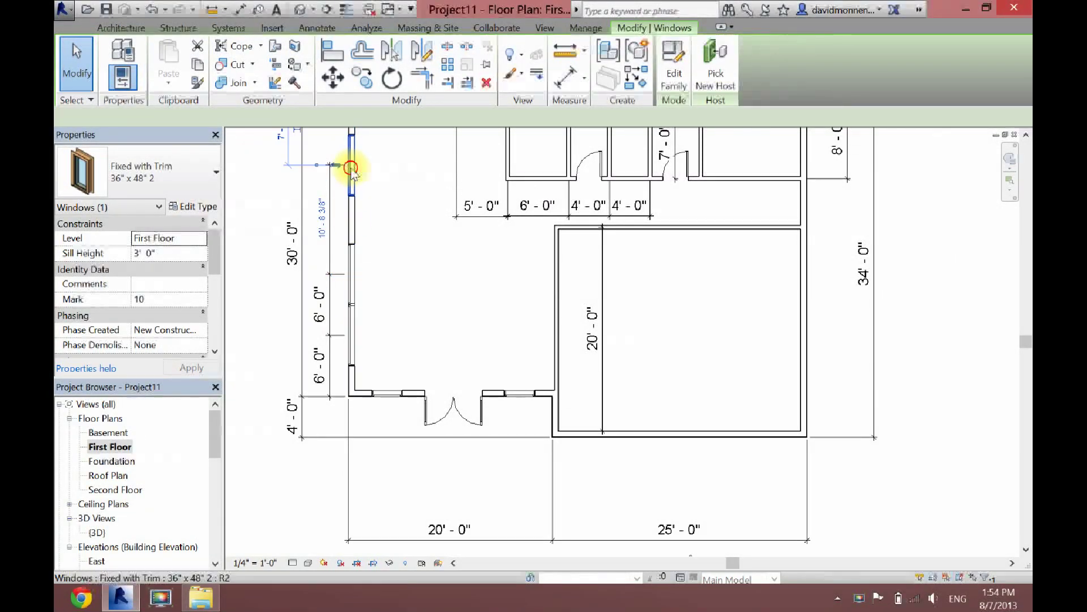
{"action": "left_click", "coordinate": [316, 219]}
{"action": "type", "text": "6"}
{"action": "key", "text": "Return"}
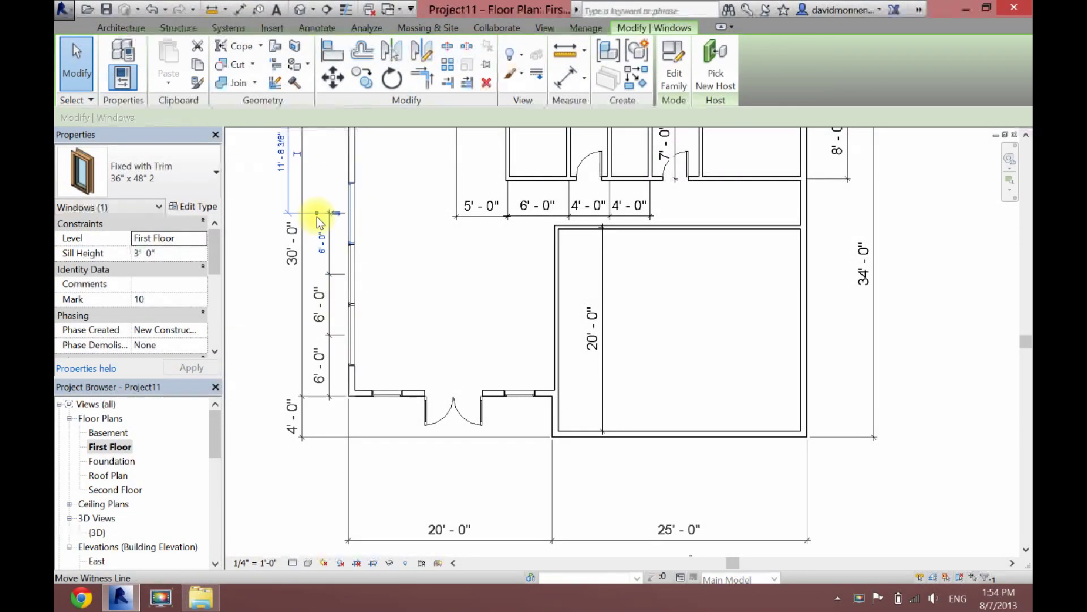
{"action": "left_click", "coordinate": [413, 260]}
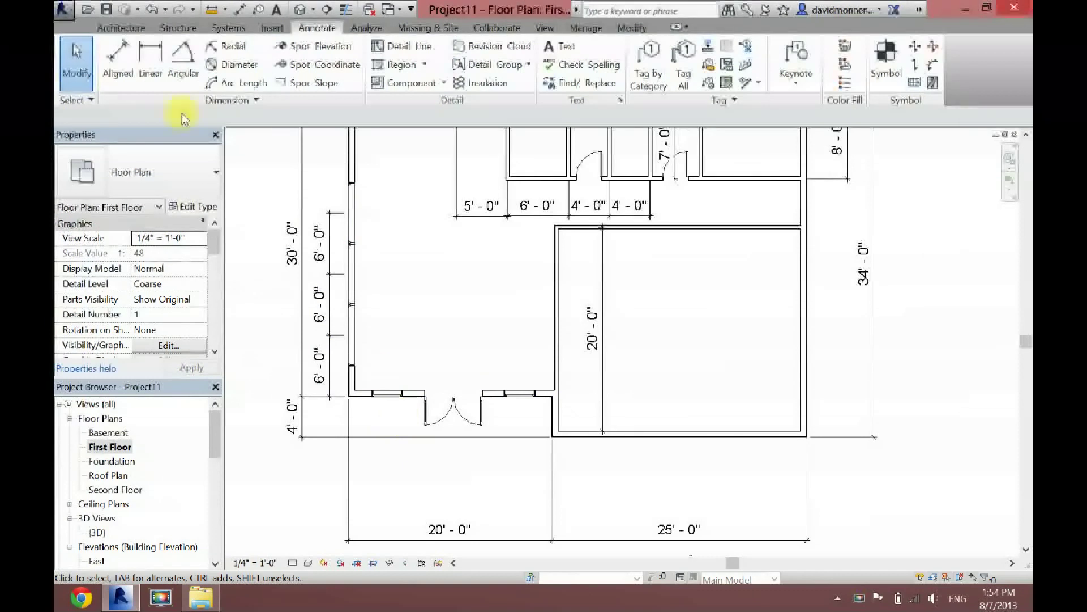
Dimension the front wall across both windows and the door (3'-9 5/8", 6'-6", 6'-6").
{"action": "left_click", "coordinate": [117, 59]}
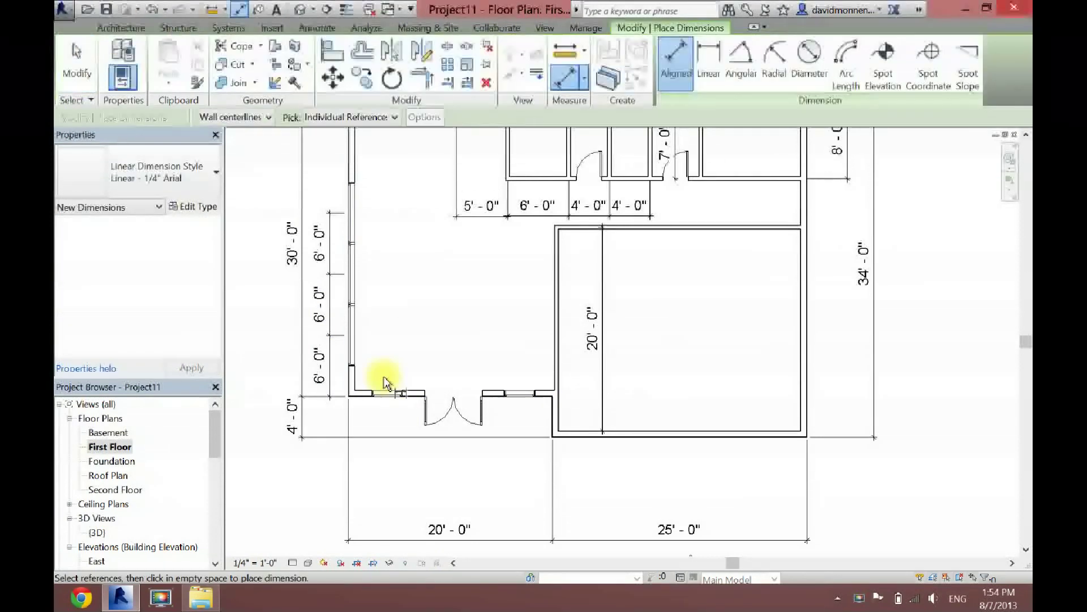
{"action": "left_click", "coordinate": [351, 384]}
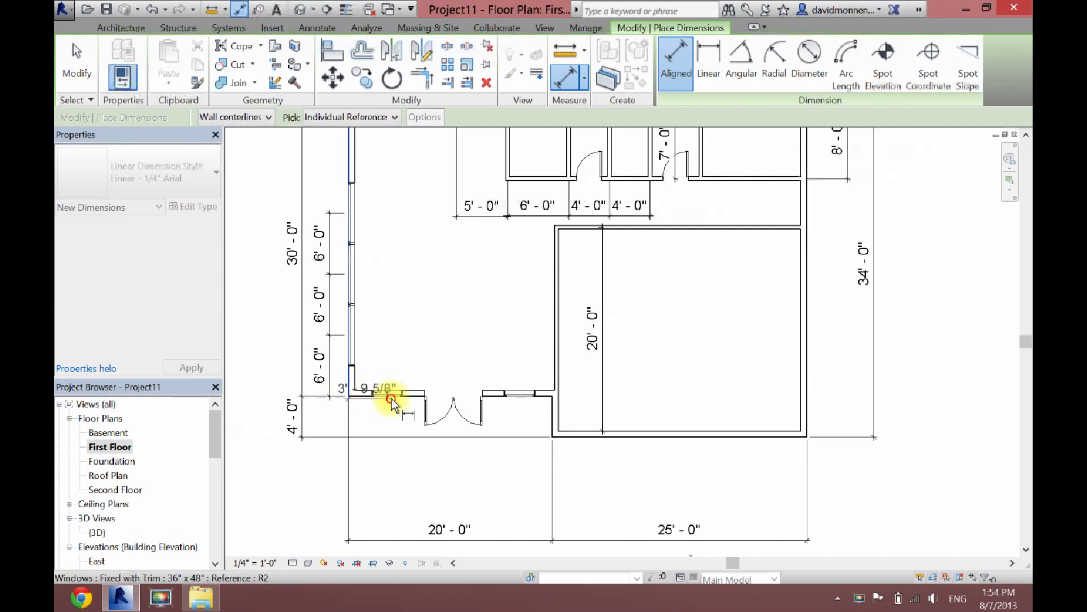
{"action": "left_click", "coordinate": [392, 400]}
{"action": "left_click", "coordinate": [454, 397]}
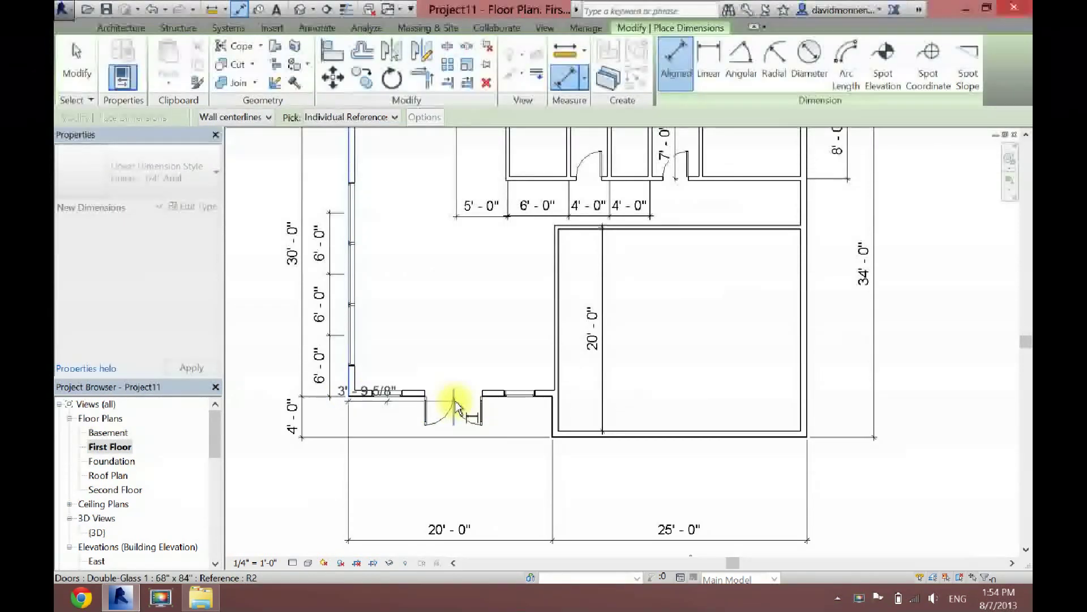
{"action": "left_click", "coordinate": [522, 399]}
{"action": "left_click", "coordinate": [435, 489]}
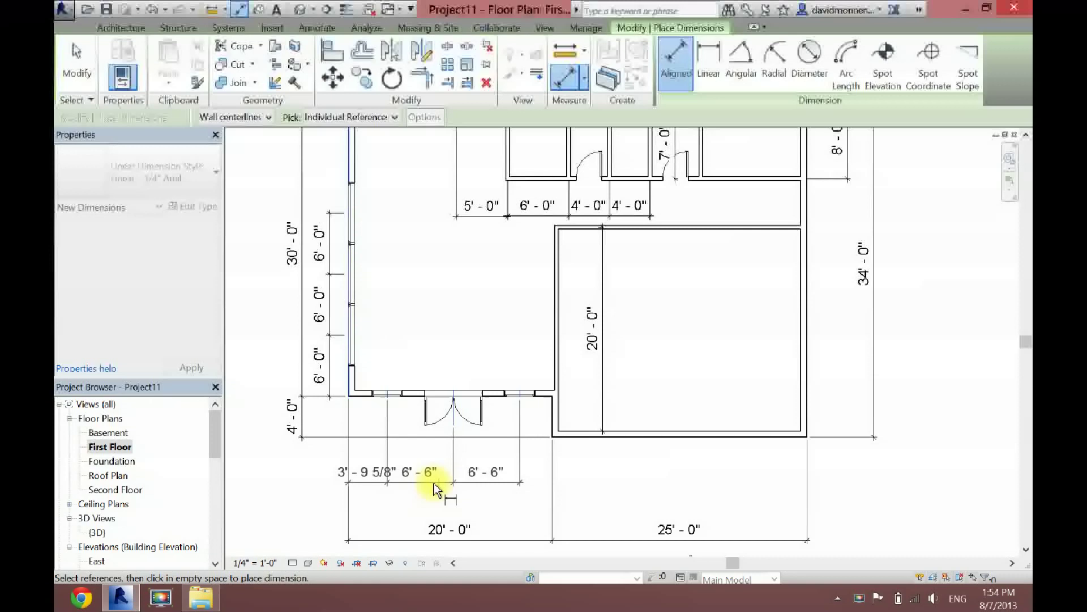
{"action": "left_click", "coordinate": [63, 70]}
Move the first front window 4'-0" from the corner, then space the double door and second window 6'-0" apart.
{"action": "left_click", "coordinate": [388, 393]}
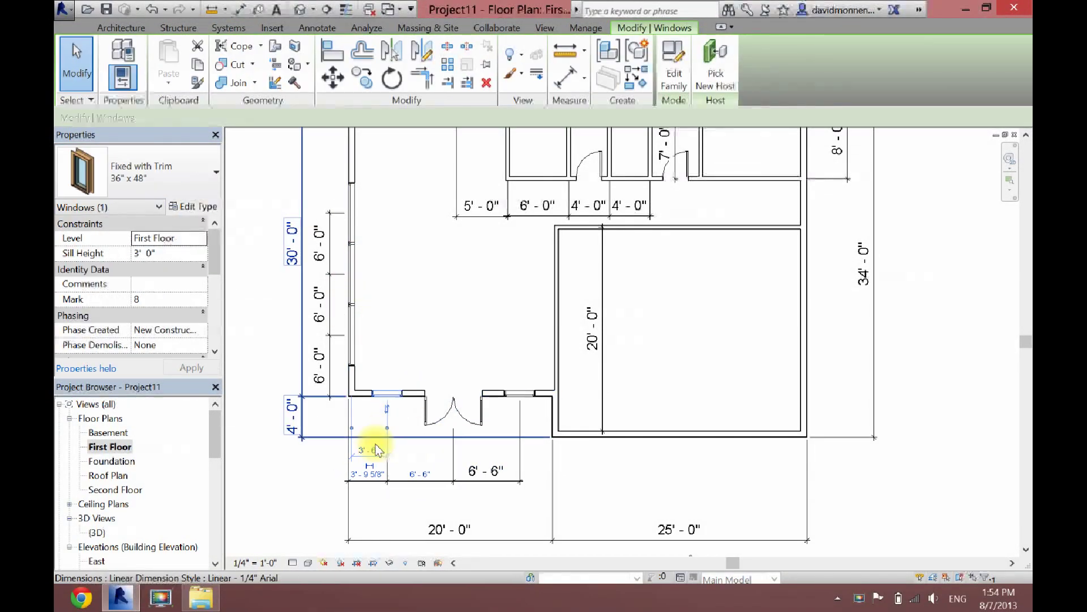
{"action": "left_click", "coordinate": [363, 473]}
{"action": "type", "text": "4"}
{"action": "key", "text": "Return"}
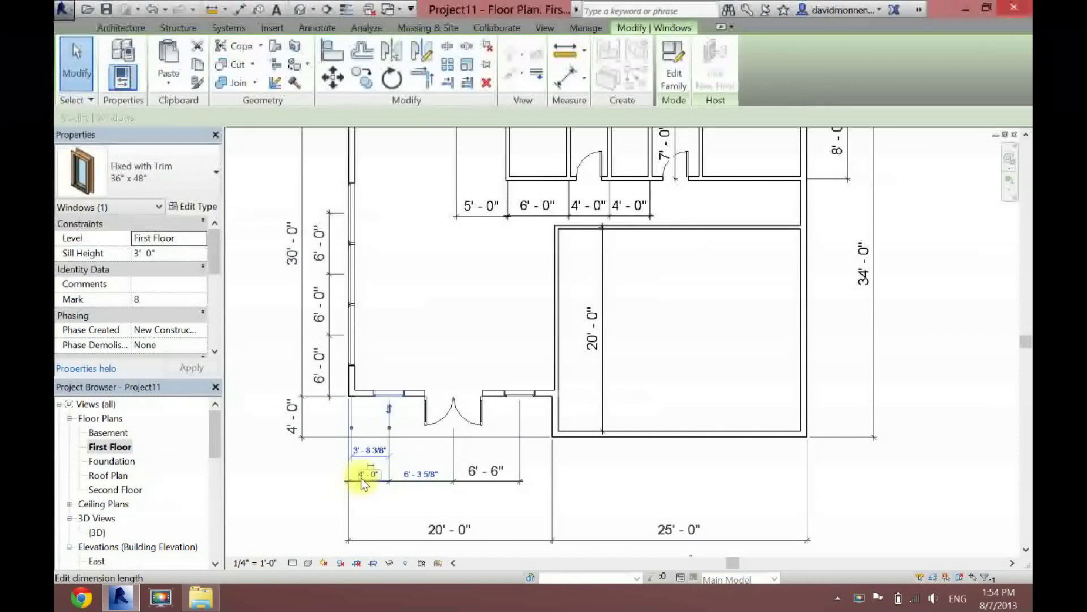
{"action": "left_click", "coordinate": [453, 414]}
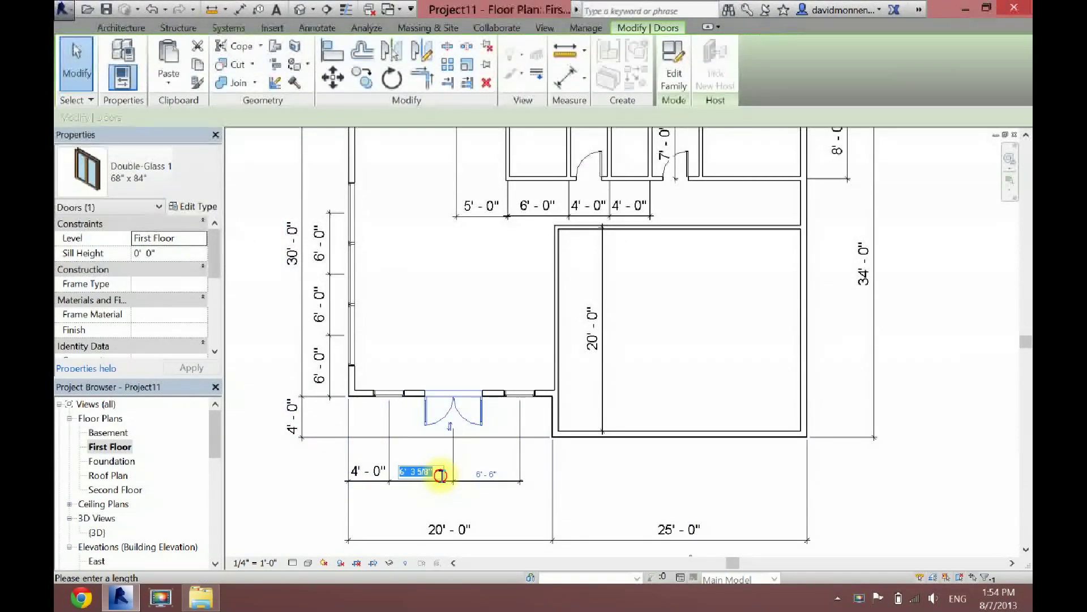
{"action": "type", "text": "6"}
{"action": "key", "text": "Return"}
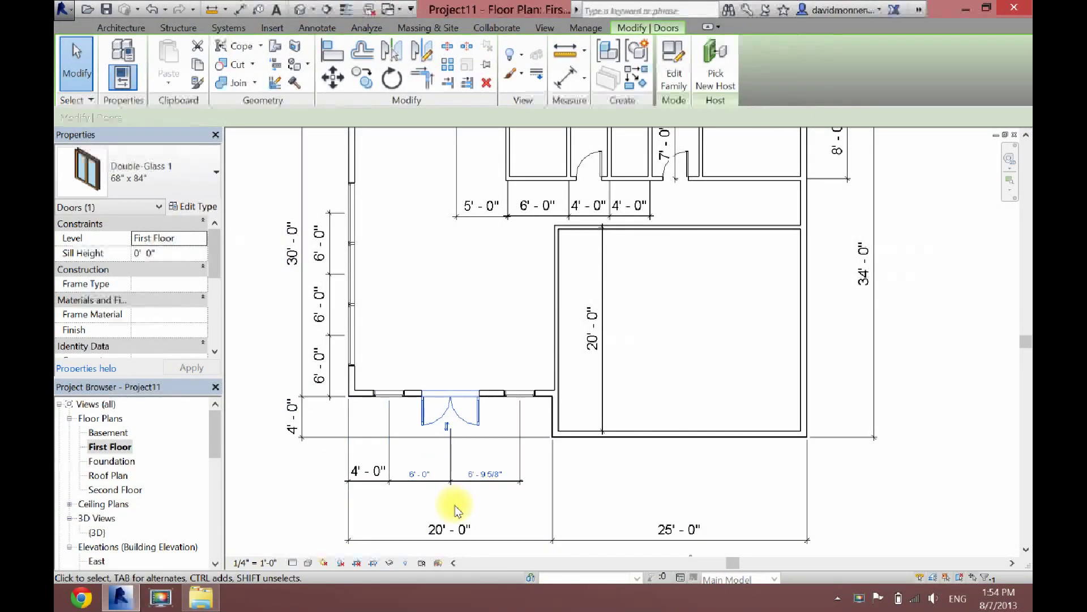
{"action": "left_click", "coordinate": [454, 505]}
{"action": "left_click", "coordinate": [518, 393]}
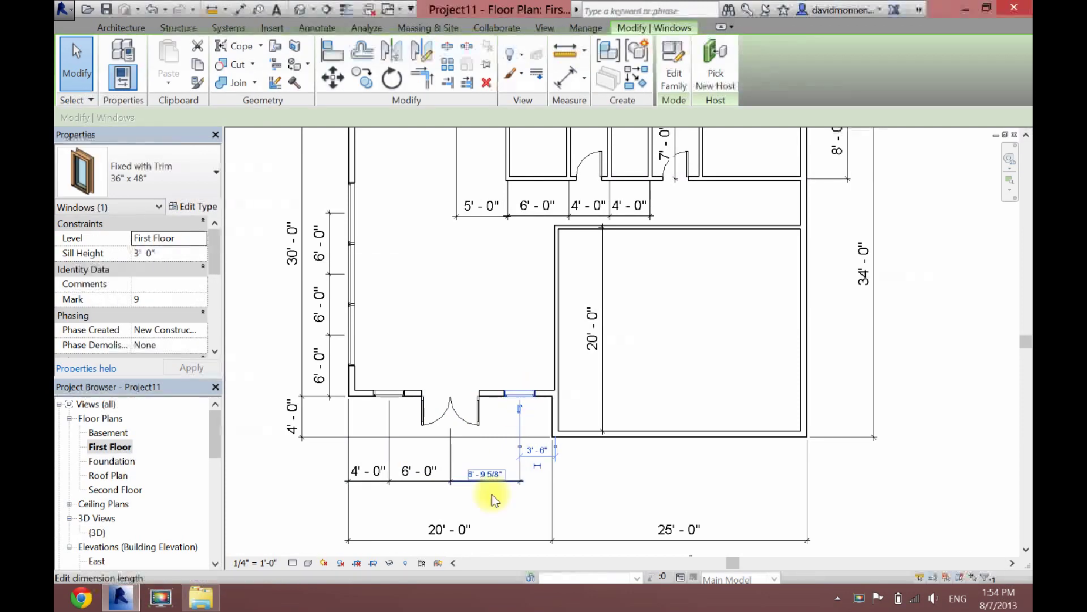
{"action": "left_click", "coordinate": [485, 474]}
{"action": "type", "text": "6"}
{"action": "key", "text": "Return"}
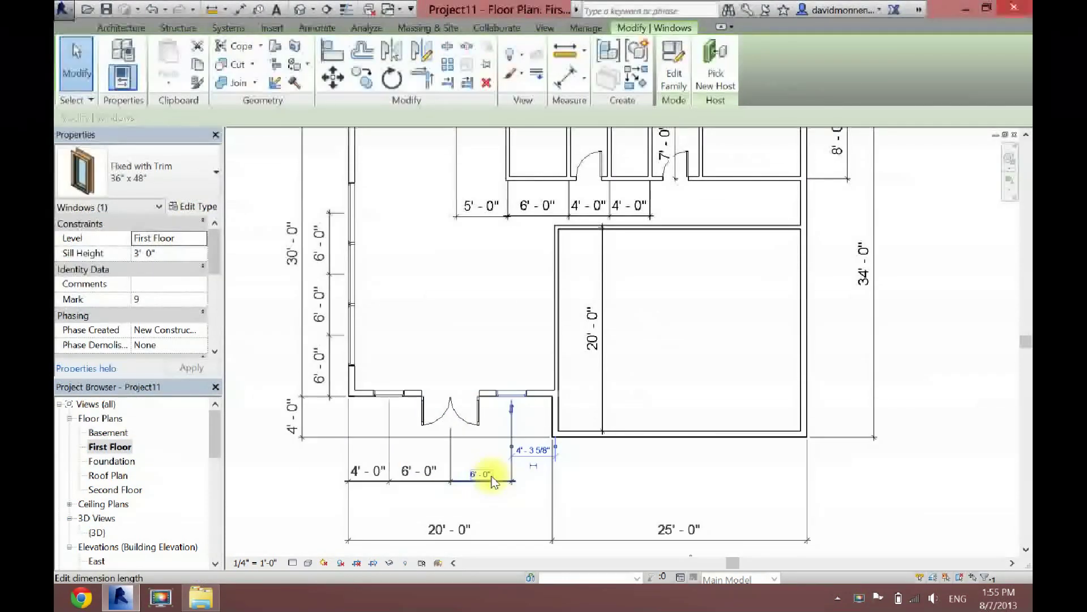
{"action": "left_click", "coordinate": [485, 514]}
{"action": "scroll", "coordinate": [378, 371], "scroll_direction": "down", "scroll_amount": 1}
{"action": "scroll", "coordinate": [377, 372], "scroll_direction": "down", "scroll_amount": 1}
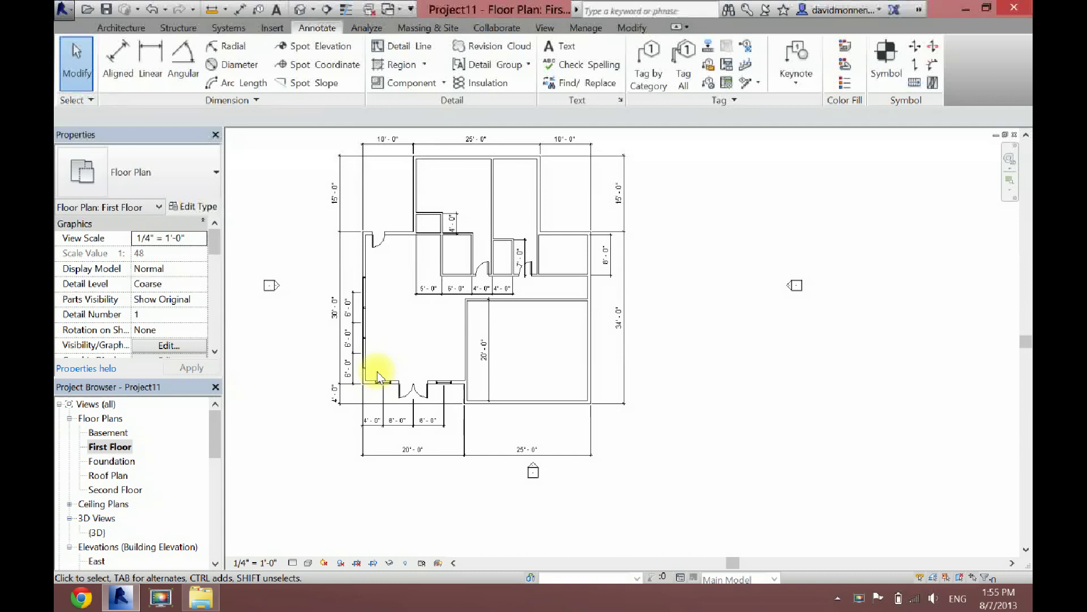